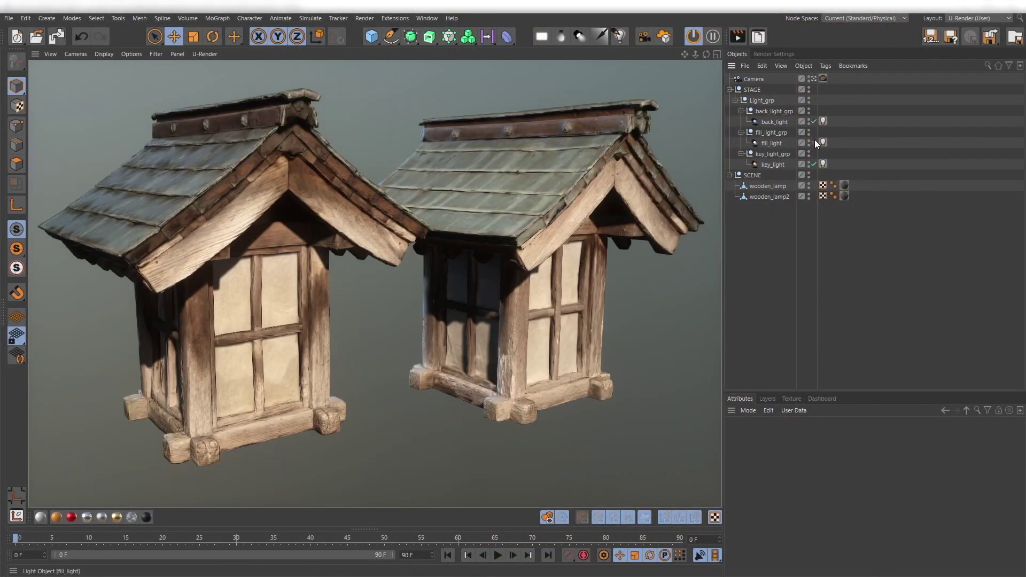
# Enable the fill light in the wooden lamp scene and rotate the light group around the two lamps.
pyautogui.click(814, 143)
pyautogui.moveTo(919, 460); pyautogui.dragTo(1009, 460)
pyautogui.moveTo(468, 320)
pyautogui.keyDown('alt'); pyautogui.mouseDown()
pyautogui.moveTo(265, 320)
pyautogui.moveTo(487, 318)
pyautogui.moveTo(457, 320)
pyautogui.mouseUp(); pyautogui.keyUp('alt')
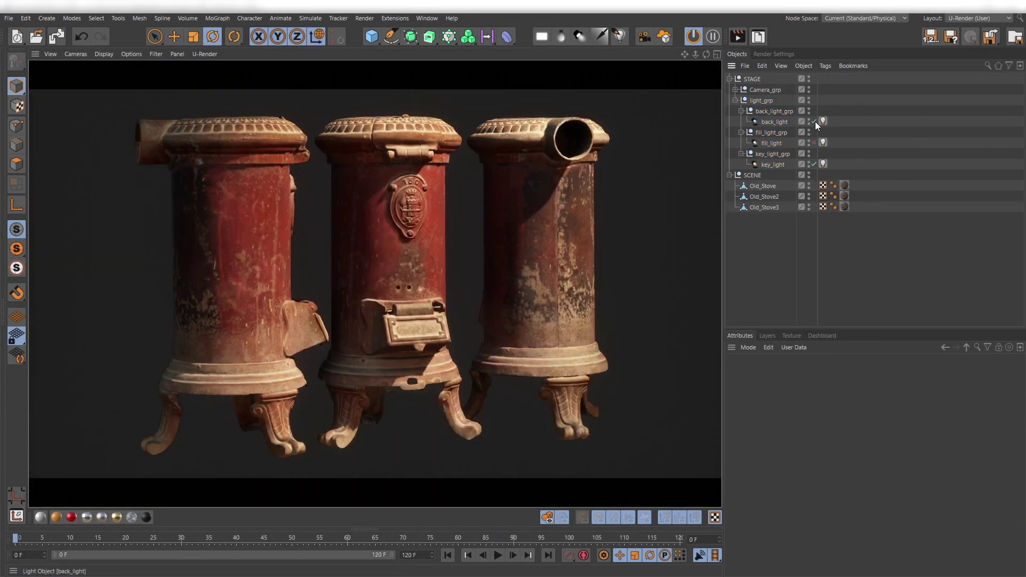
# Enable the fill light in the old stove scene and rotate light_grp's heading to 360°.
pyautogui.click(814, 143)
pyautogui.moveTo(918, 399); pyautogui.dragTo(918, 252)
pyautogui.moveTo(970, 398); pyautogui.dragTo(997, 398)
pyautogui.moveTo(407, 270)
pyautogui.keyDown('alt'); pyautogui.mouseDown()
pyautogui.moveTo(364, 270)
pyautogui.moveTo(483, 274)
pyautogui.moveTo(319, 266)
pyautogui.moveTo(433, 268)
pyautogui.moveTo(419, 263)
pyautogui.moveTo(419, 284)
pyautogui.moveTo(422, 260)
pyautogui.mouseUp(); pyautogui.keyUp('alt')
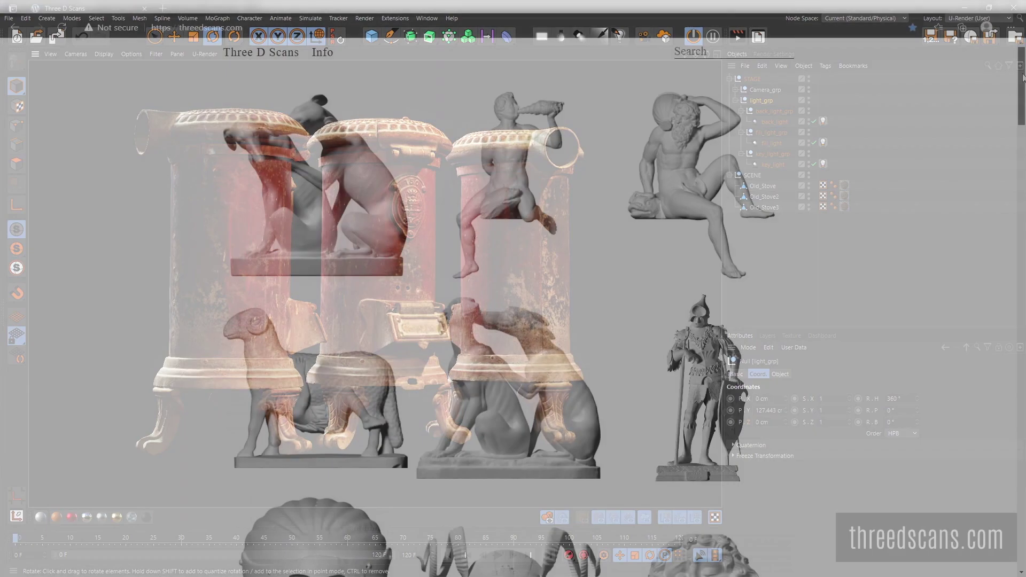
# Switch to the web browser and browse the 3D scans on threedscans.com, MyMiniFactory's Scan the World and 3dscanstore.com.
pyautogui.scroll(-5, 1024, 126)
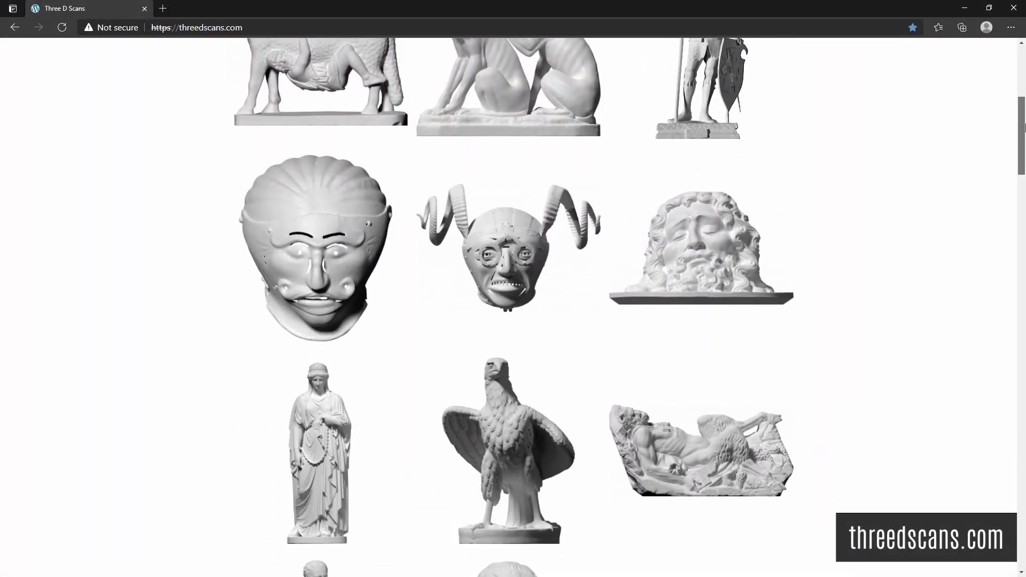
pyautogui.moveTo(1024, 127); pyautogui.dragTo(1024, 191)
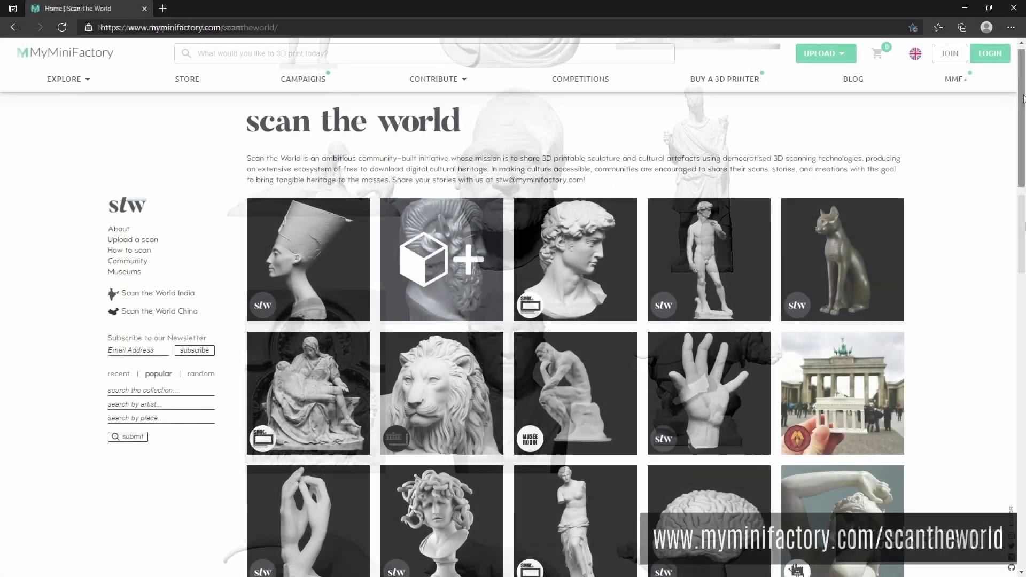
pyautogui.moveTo(1022, 95); pyautogui.dragTo(1022, 289)
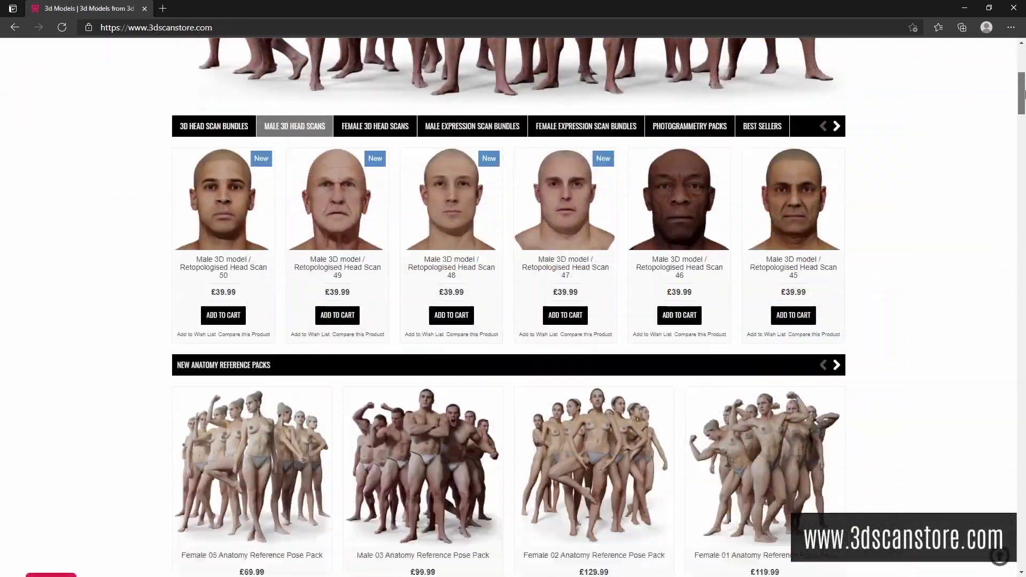
pyautogui.moveTo(1024, 95); pyautogui.dragTo(1024, 334)
pyautogui.moveTo(1023, 334); pyautogui.dragTo(1023, 348)
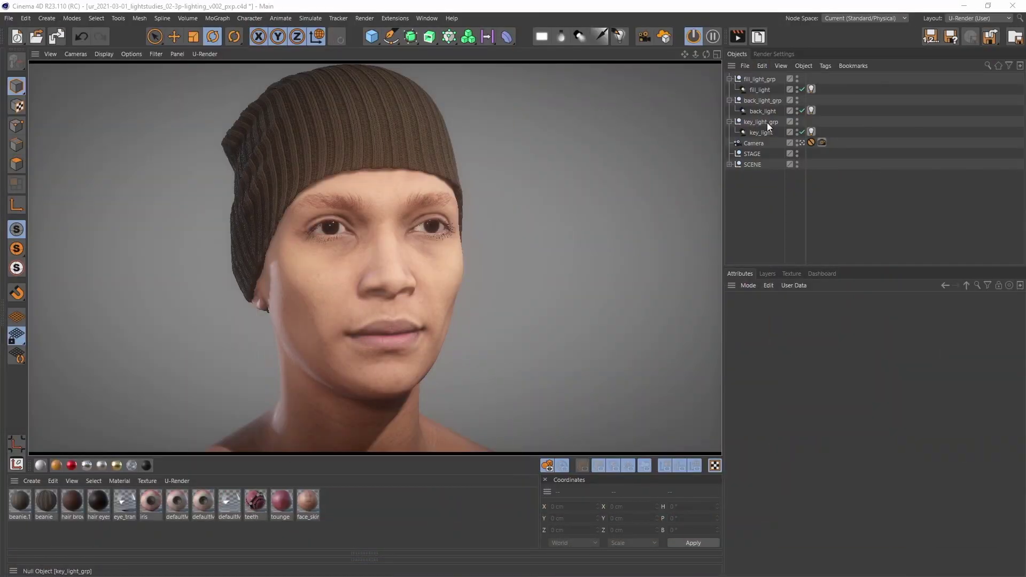
# Group the fill, back and key light groups under one null and name it light_grp.
pyautogui.hotkey('alt', 'g')
pyautogui.doubleClick(758, 79)
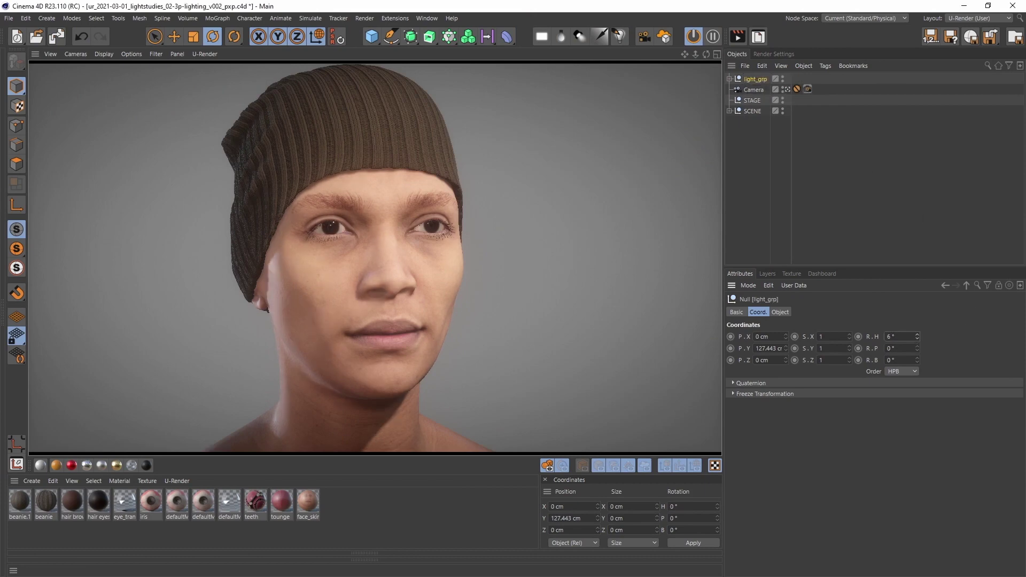
# Test light_grp's heading rotation around the portrait, reset the heading to 0°, and try a slight pitch change.
pyautogui.moveTo(917, 336); pyautogui.dragTo(917, 279)
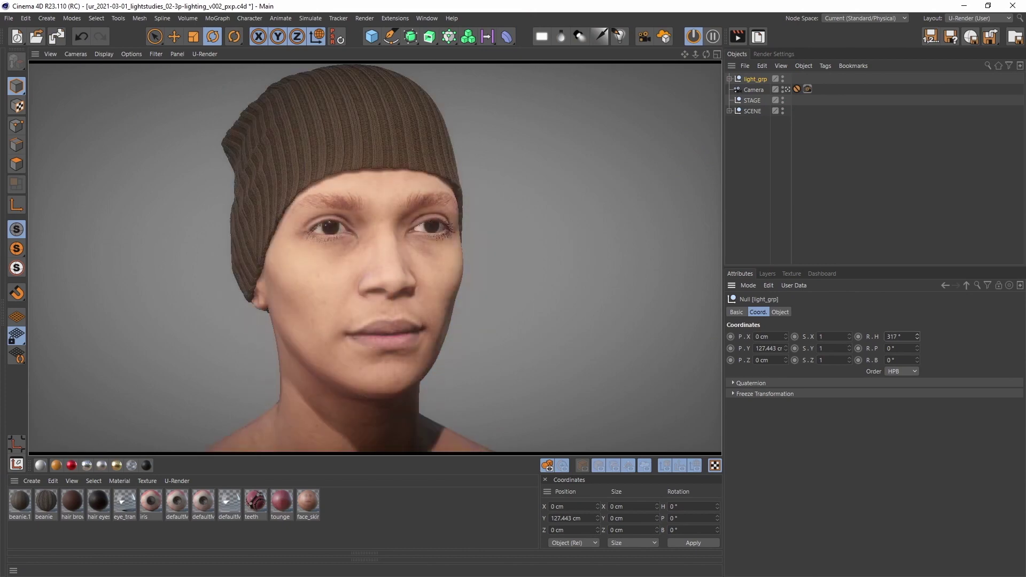
pyautogui.click(905, 336)
pyautogui.write('0')
pyautogui.press('Return')
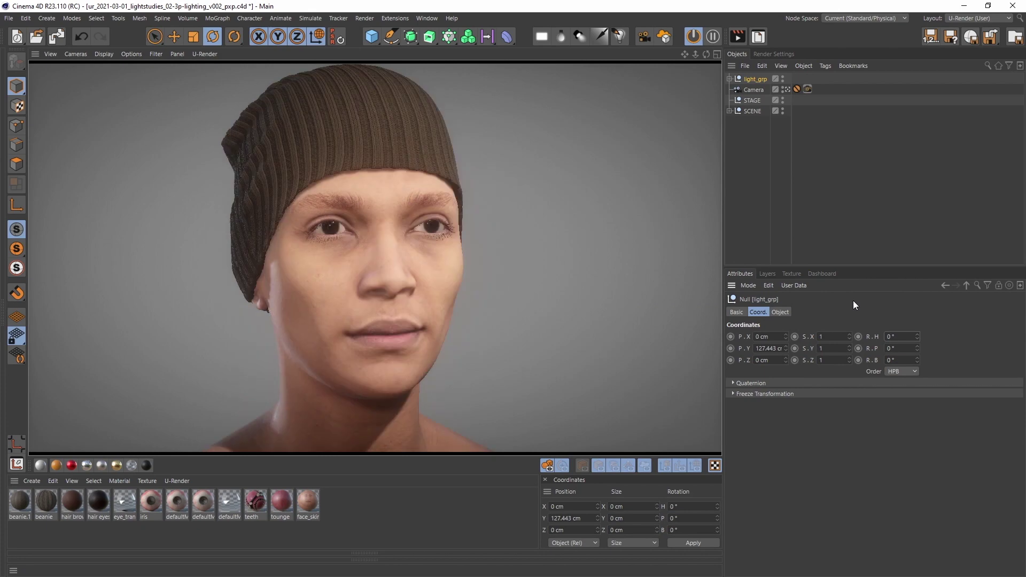
pyautogui.moveTo(917, 348)
pyautogui.mouseDown()
pyautogui.moveTo(917, 330)
pyautogui.moveTo(917, 354)
pyautogui.mouseUp()
pyautogui.click(729, 79)
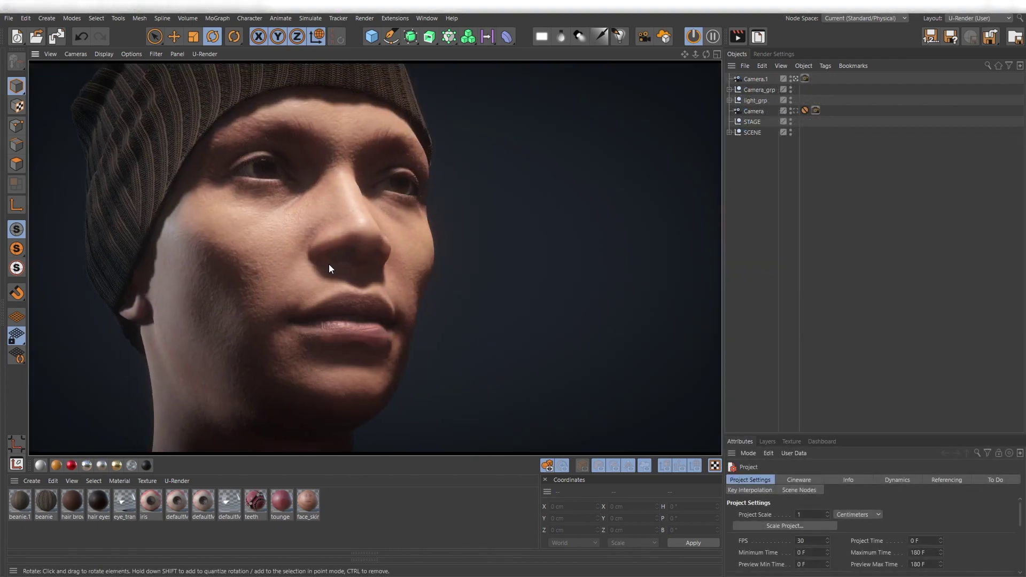
pyautogui.keyDown('alt'); pyautogui.moveTo(297, 265); pyautogui.dragTo(230, 260); pyautogui.keyUp('alt')
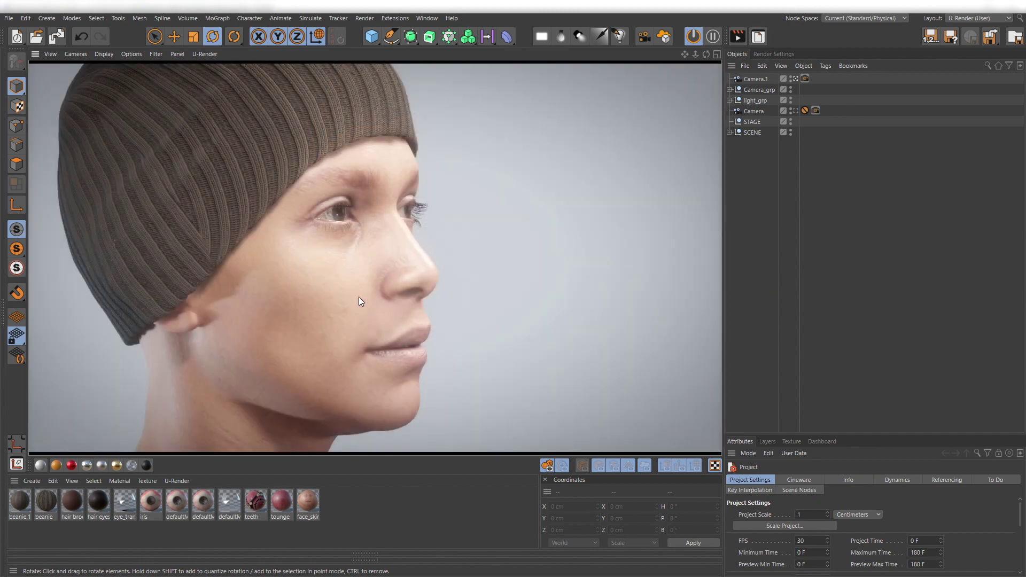
pyautogui.keyDown('alt'); pyautogui.moveTo(359, 299); pyautogui.dragTo(314, 298); pyautogui.keyUp('alt')
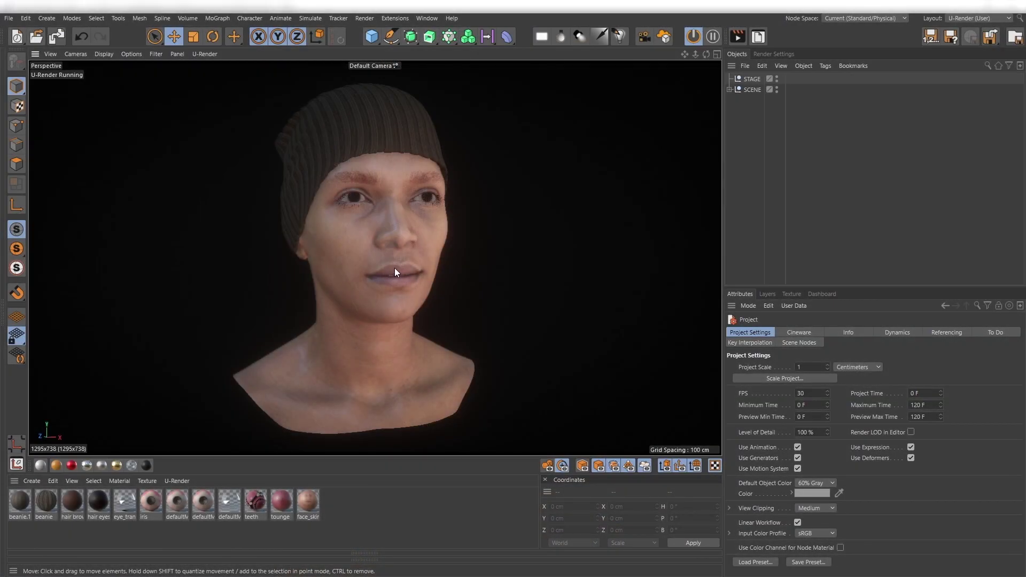
# Frame the whole bust in a three-quarter view and add a camera from that view, looking through it.
pyautogui.keyDown('alt'); pyautogui.moveTo(326, 266); pyautogui.dragTo(423, 241); pyautogui.keyUp('alt')
pyautogui.keyDown('alt'); pyautogui.moveTo(424, 237); pyautogui.dragTo(534, 231, button='right'); pyautogui.keyUp('alt')
pyautogui.keyDown('alt'); pyautogui.moveTo(428, 244); pyautogui.dragTo(459, 252); pyautogui.keyUp('alt')
pyautogui.keyDown('alt'); pyautogui.moveTo(459, 252); pyautogui.dragTo(357, 274, button='right'); pyautogui.keyUp('alt')
pyautogui.keyDown('alt'); pyautogui.moveTo(404, 264); pyautogui.dragTo(420, 238); pyautogui.keyUp('alt')
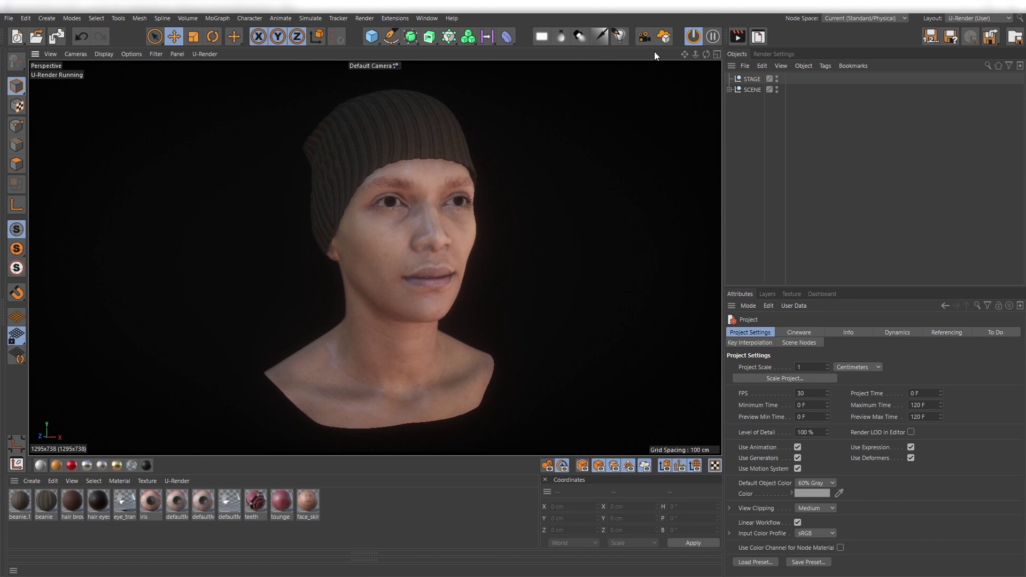
pyautogui.click(644, 37)
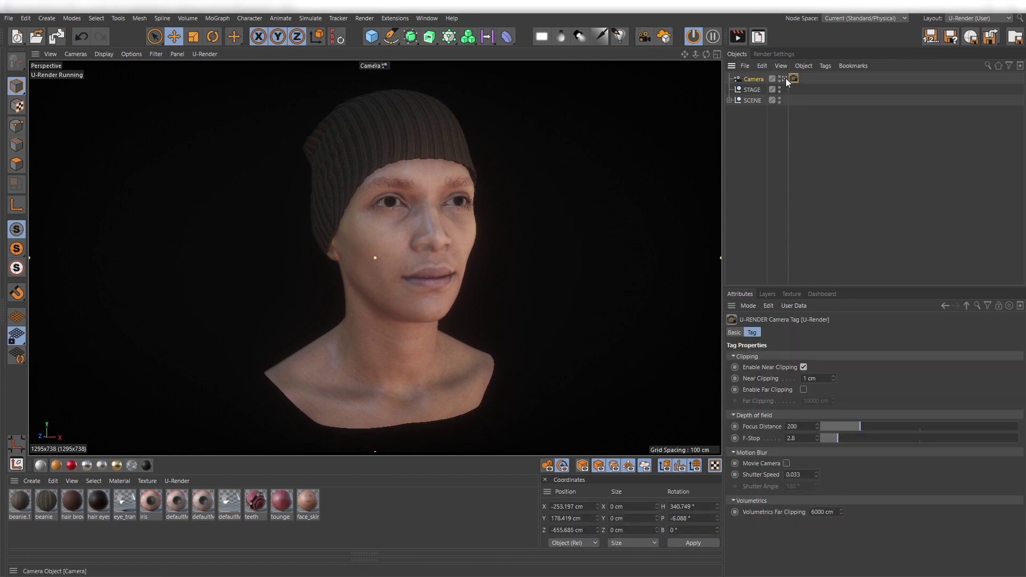
# Try the Super Wide (15 mm) focal length on the camera and reframe the head with it.
pyautogui.click(754, 80)
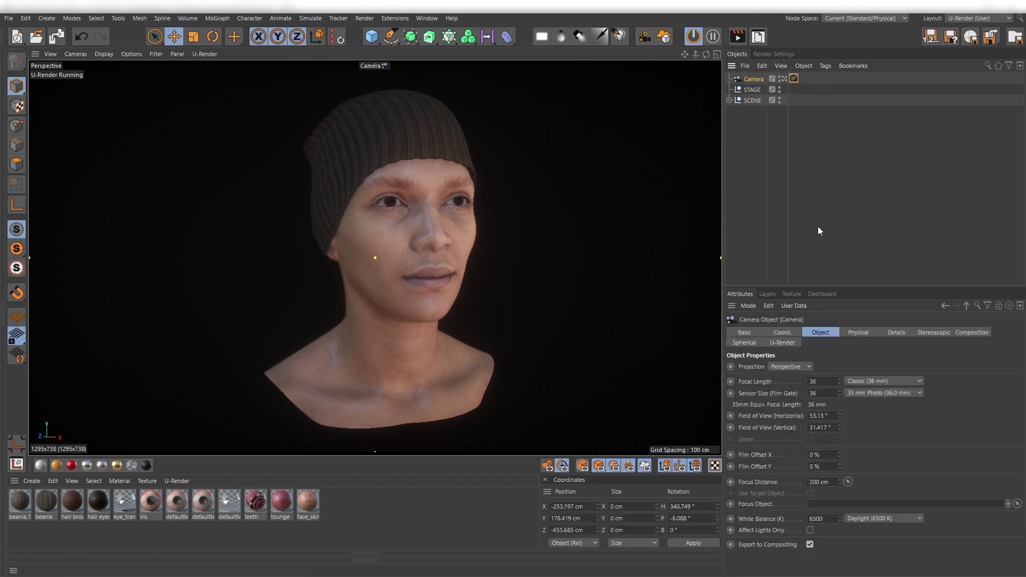
pyautogui.click(869, 381)
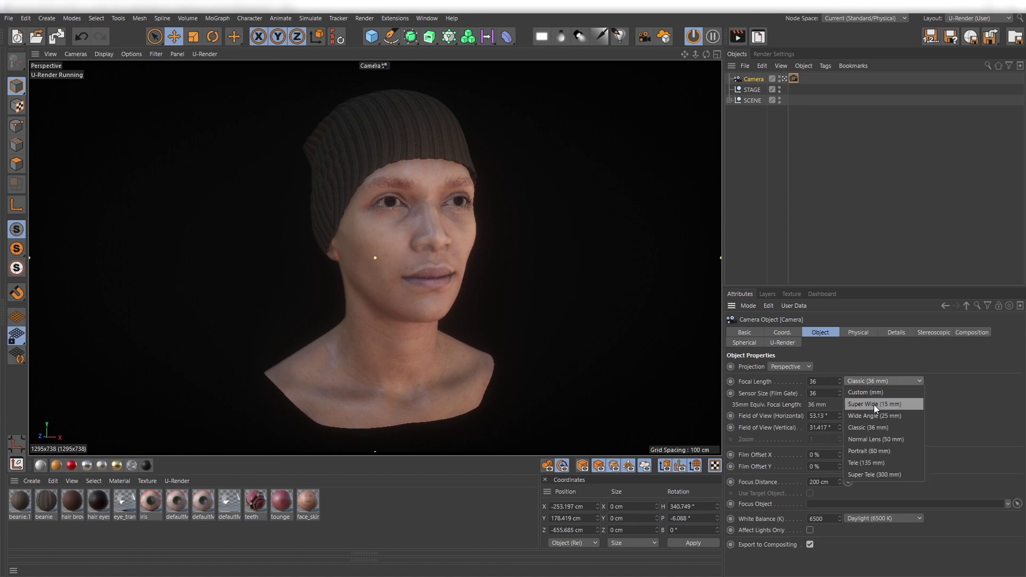
pyautogui.click(874, 405)
pyautogui.keyDown('alt'); pyautogui.moveTo(394, 251); pyautogui.dragTo(447, 245, button='right'); pyautogui.keyUp('alt')
pyautogui.keyDown('alt'); pyautogui.moveTo(378, 248); pyautogui.dragTo(350, 255); pyautogui.keyUp('alt')
pyautogui.scroll(-5, 385, 258)
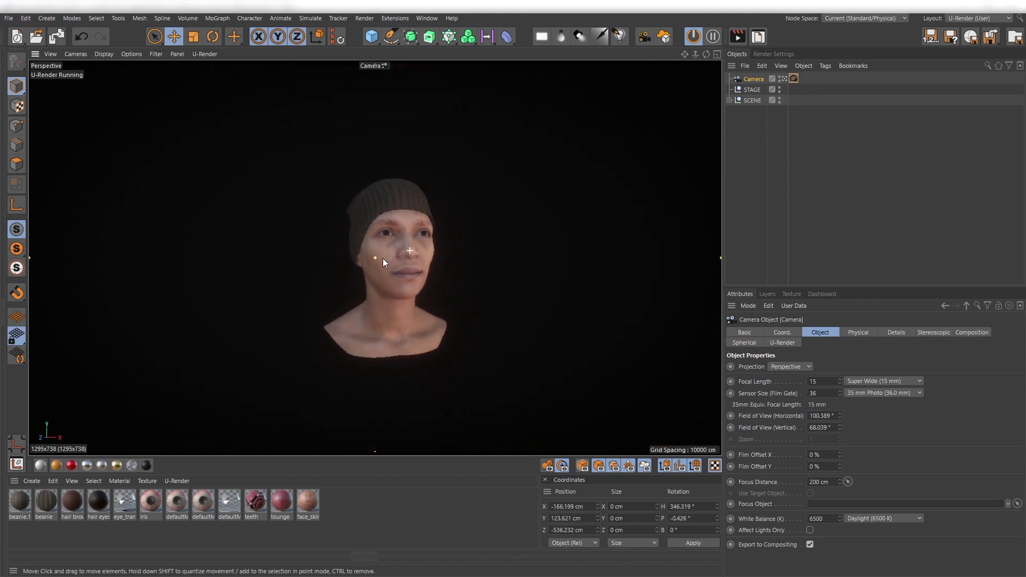
# Try the Super Tele (300 mm) focal length on the camera and settle on Portrait (80 mm).
pyautogui.click(891, 380)
pyautogui.click(891, 473)
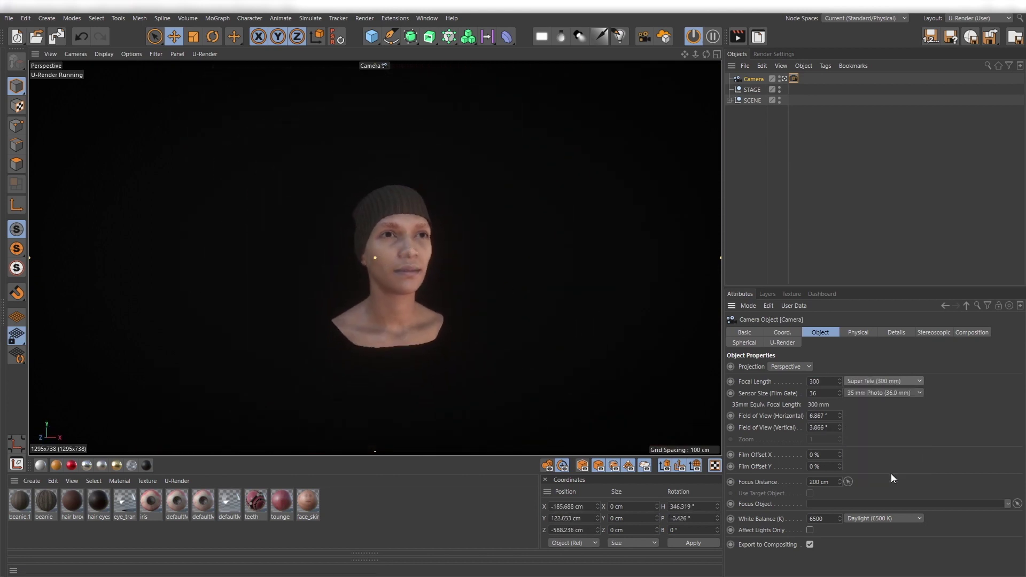
pyautogui.keyDown('alt'); pyautogui.moveTo(443, 213); pyautogui.dragTo(456, 274, button='right'); pyautogui.keyUp('alt')
pyautogui.moveTo(439, 269)
pyautogui.keyDown('alt'); pyautogui.mouseDown()
pyautogui.moveTo(386, 271)
pyautogui.moveTo(463, 267)
pyautogui.moveTo(313, 266)
pyautogui.moveTo(485, 275)
pyautogui.moveTo(490, 284)
pyautogui.moveTo(394, 274)
pyautogui.moveTo(443, 267)
pyautogui.mouseUp(); pyautogui.keyUp('alt')
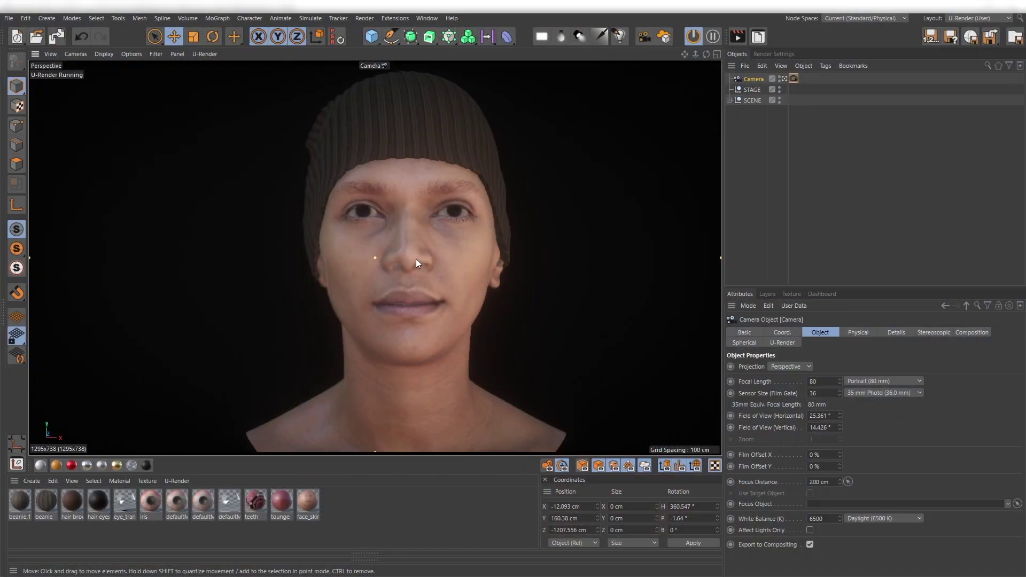
# Examine the head through the camera from low, high and frontal angles to compare portrait compositions.
pyautogui.keyDown('alt'); pyautogui.moveTo(416, 259); pyautogui.dragTo(451, 220); pyautogui.keyUp('alt')
pyautogui.keyDown('alt'); pyautogui.moveTo(437, 224); pyautogui.dragTo(416, 207, button='middle'); pyautogui.keyUp('alt')
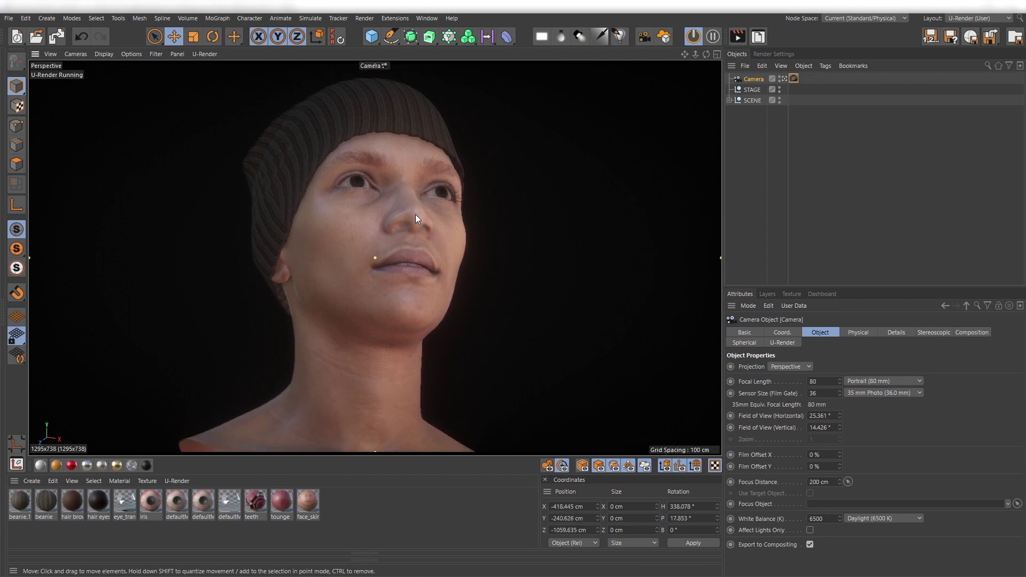
pyautogui.keyDown('alt'); pyautogui.moveTo(415, 213); pyautogui.dragTo(422, 258); pyautogui.keyUp('alt')
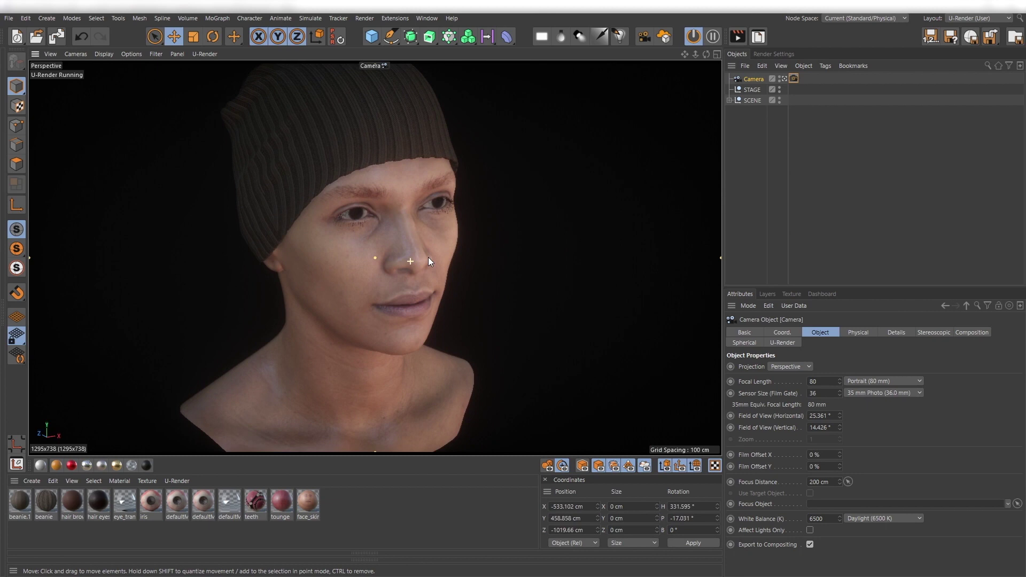
pyautogui.keyDown('alt'); pyautogui.moveTo(428, 258); pyautogui.dragTo(389, 220); pyautogui.keyUp('alt')
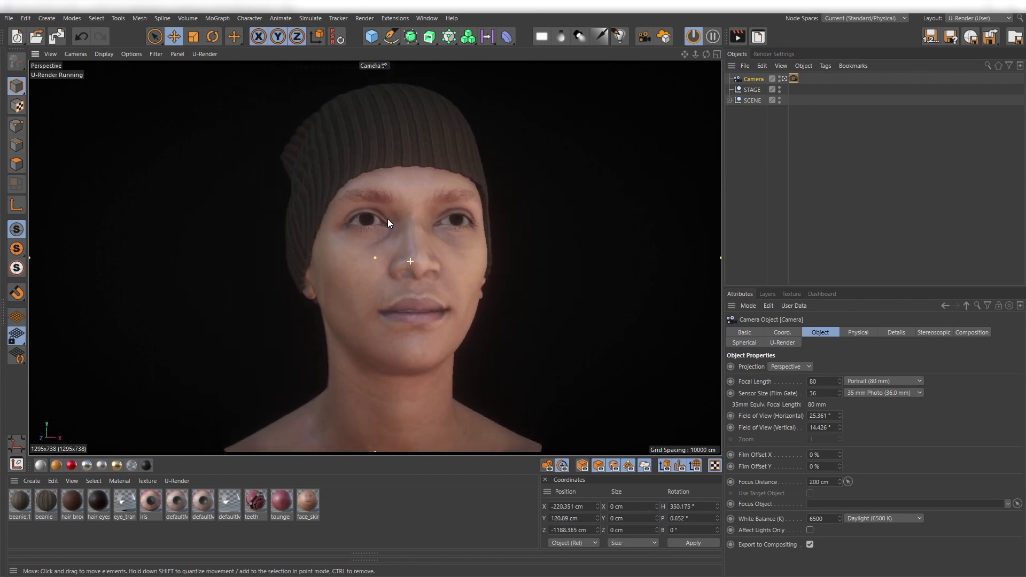
pyautogui.moveTo(418, 246)
pyautogui.keyDown('alt'); pyautogui.mouseDown(button='middle')
pyautogui.moveTo(376, 226)
pyautogui.moveTo(407, 241)
pyautogui.mouseUp(button='middle'); pyautogui.keyUp('alt')
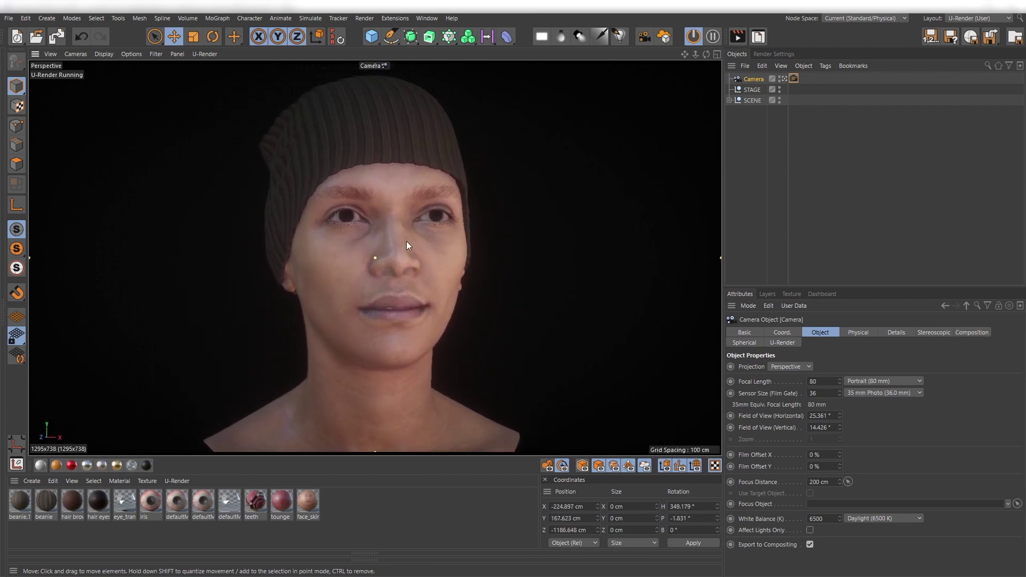
pyautogui.keyDown('alt'); pyautogui.moveTo(414, 239); pyautogui.dragTo(401, 271); pyautogui.keyUp('alt')
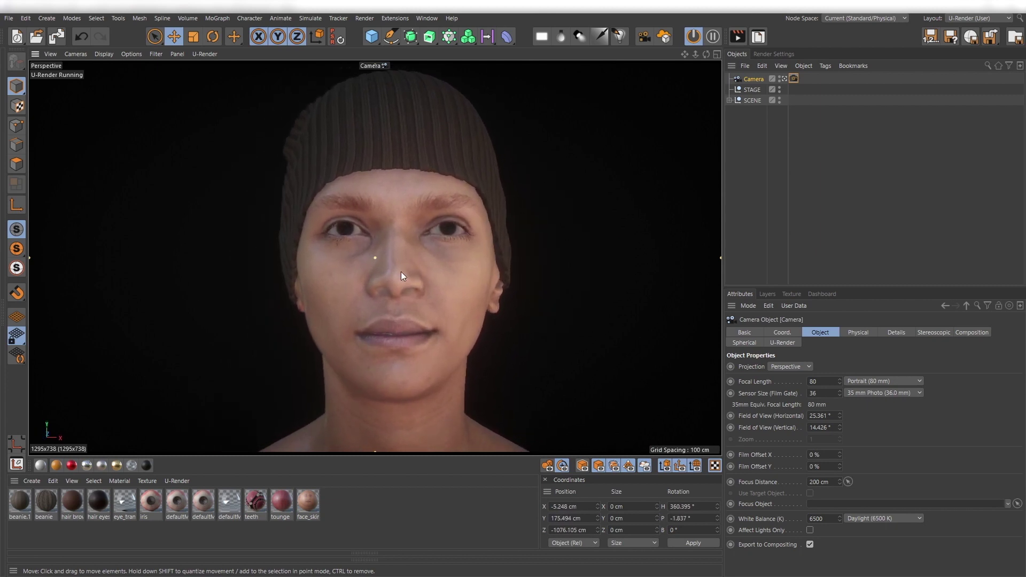
# Frame the face in a three-quarter close-up with the camera's heading at about 345° and its pitch at about -4°.
pyautogui.click(774, 332)
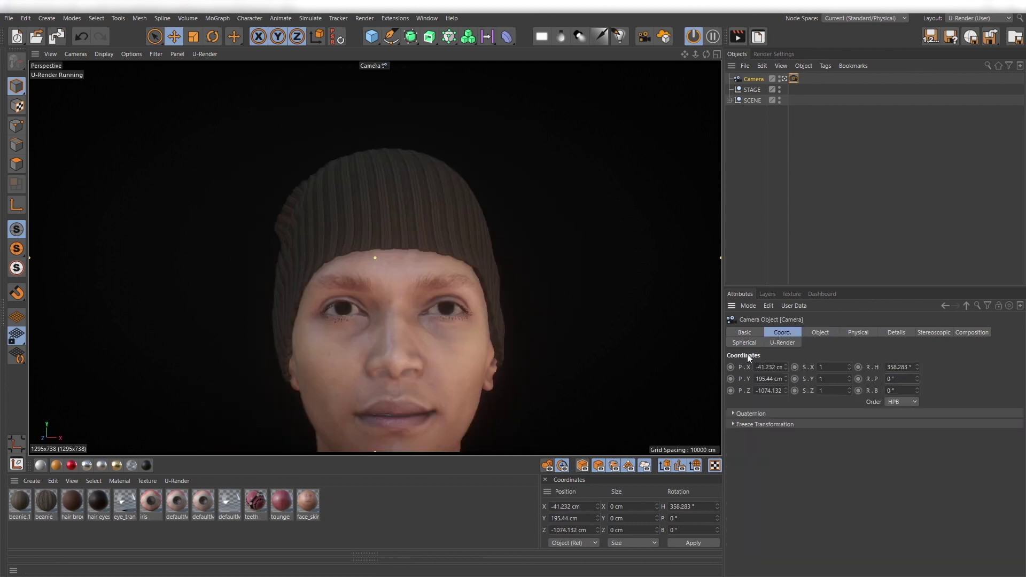
pyautogui.keyDown('alt'); pyautogui.moveTo(379, 242); pyautogui.dragTo(398, 282); pyautogui.keyUp('alt')
pyautogui.keyDown('alt'); pyautogui.moveTo(399, 282); pyautogui.dragTo(389, 282, button='middle'); pyautogui.keyUp('alt')
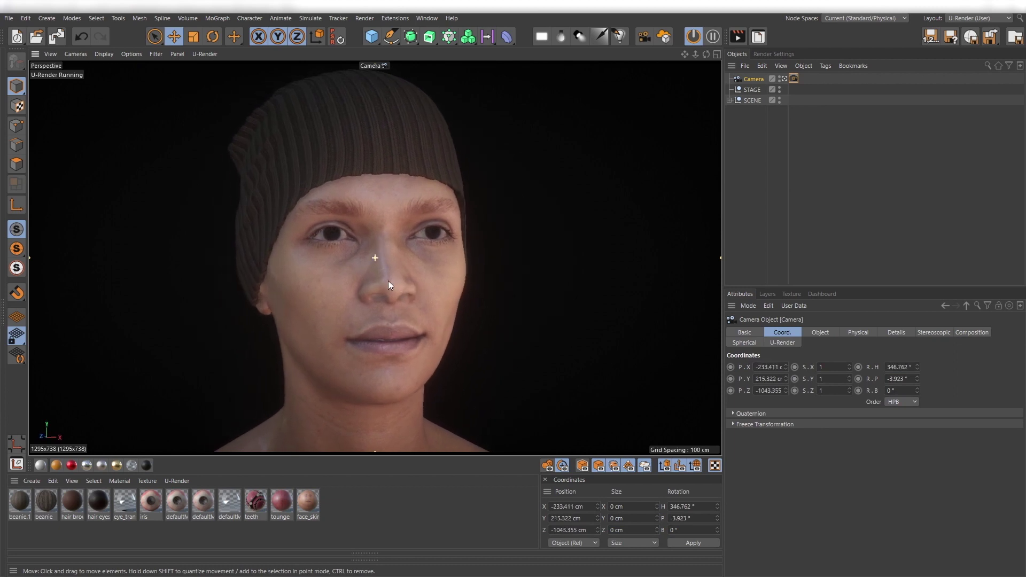
pyautogui.keyDown('alt'); pyautogui.moveTo(389, 285); pyautogui.dragTo(394, 283); pyautogui.keyUp('alt')
pyautogui.keyDown('alt'); pyautogui.moveTo(394, 283); pyautogui.dragTo(394, 285, button='middle'); pyautogui.keyUp('alt')
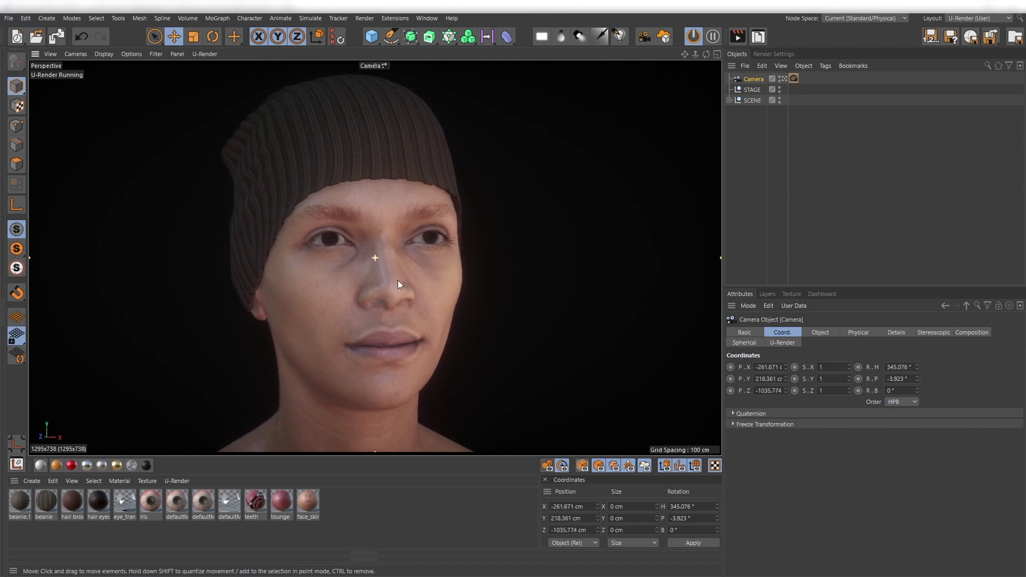
pyautogui.keyDown('alt'); pyautogui.moveTo(399, 281); pyautogui.dragTo(397, 270, button='middle'); pyautogui.keyUp('alt')
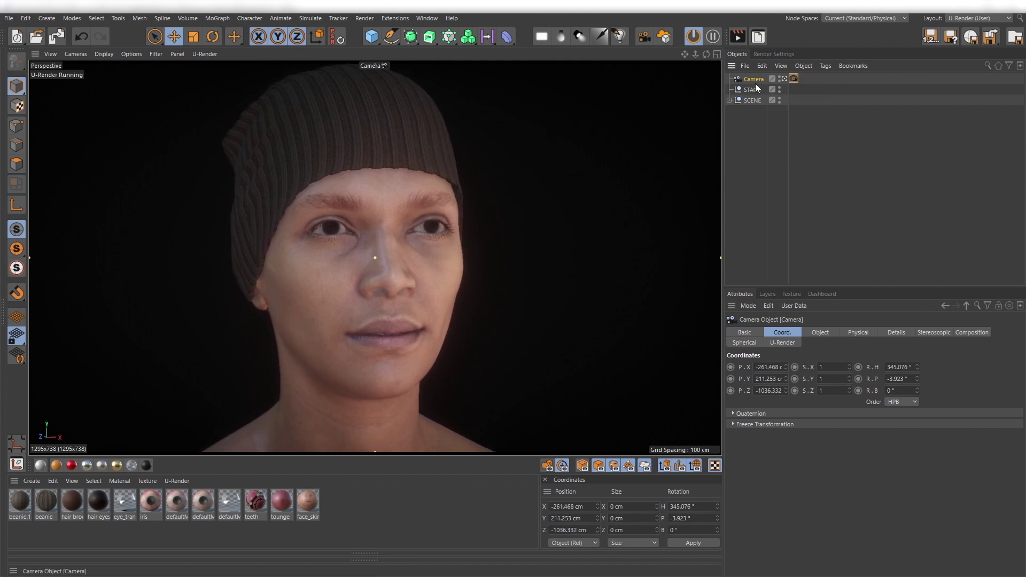
# Add a Protection tag to the camera to lock its framing and deselect the camera.
pyautogui.hotkey('shift', 'c')
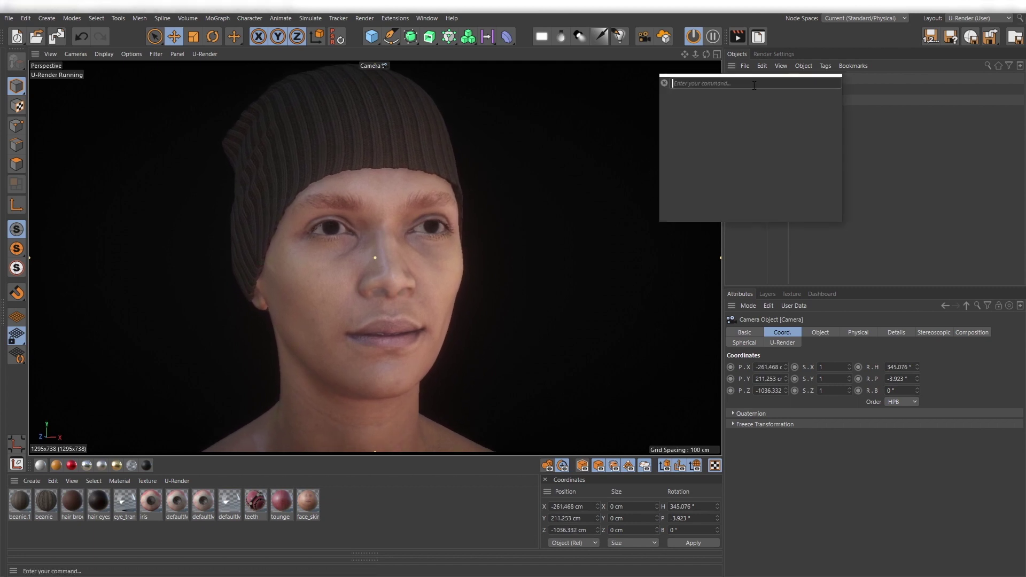
pyautogui.write('protect')
pyautogui.press('Return')
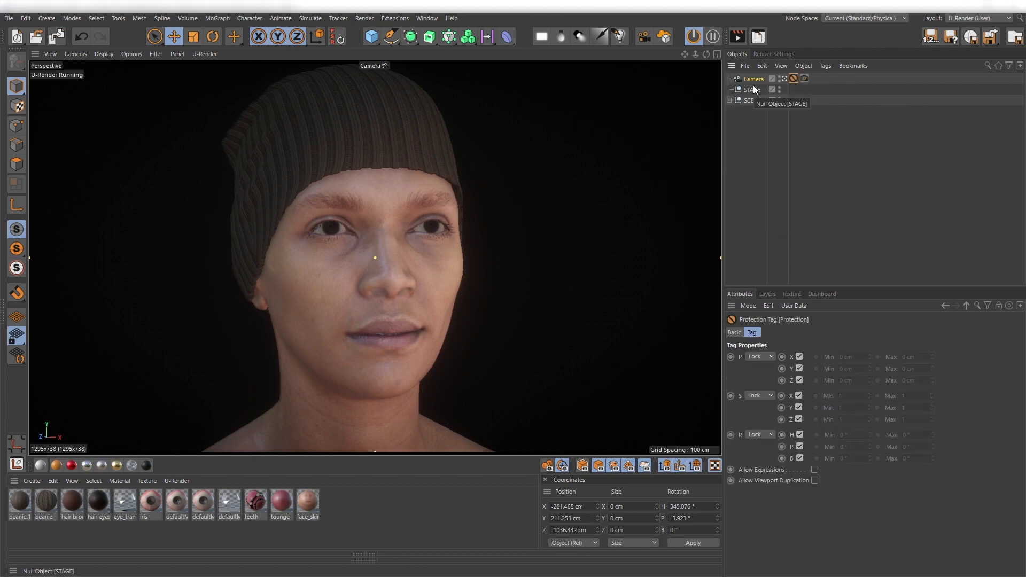
pyautogui.click(770, 128)
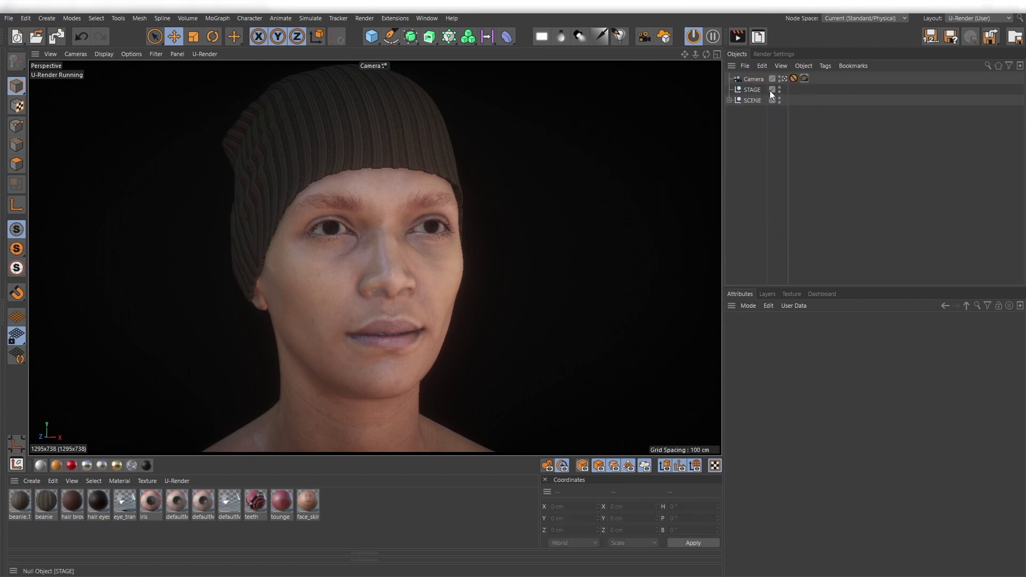
# Clear the Global Map in the U-Render environment settings and set Default Light to Automatic.
pyautogui.click(773, 54)
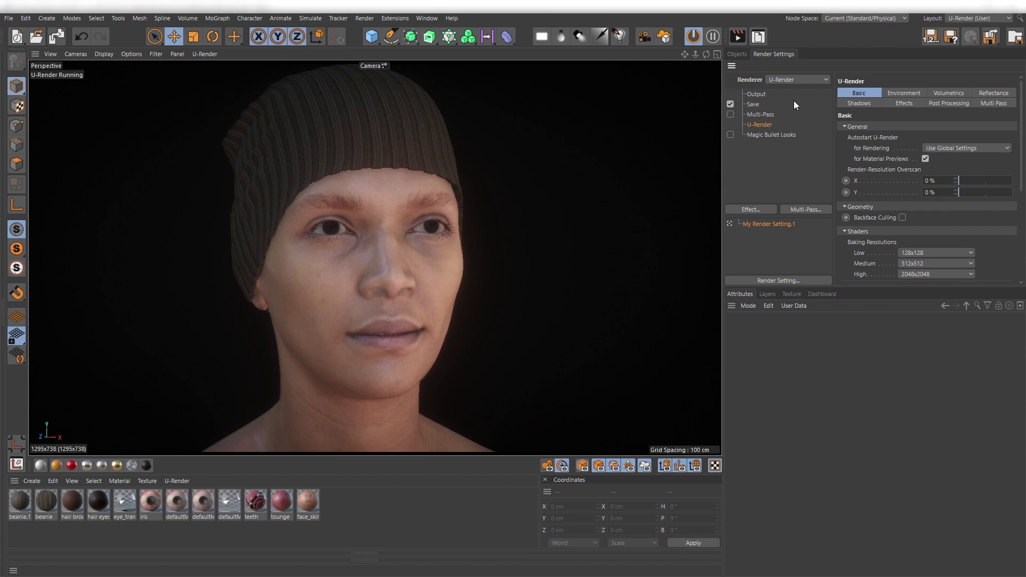
pyautogui.click(898, 94)
pyautogui.click(905, 197)
pyautogui.click(911, 208)
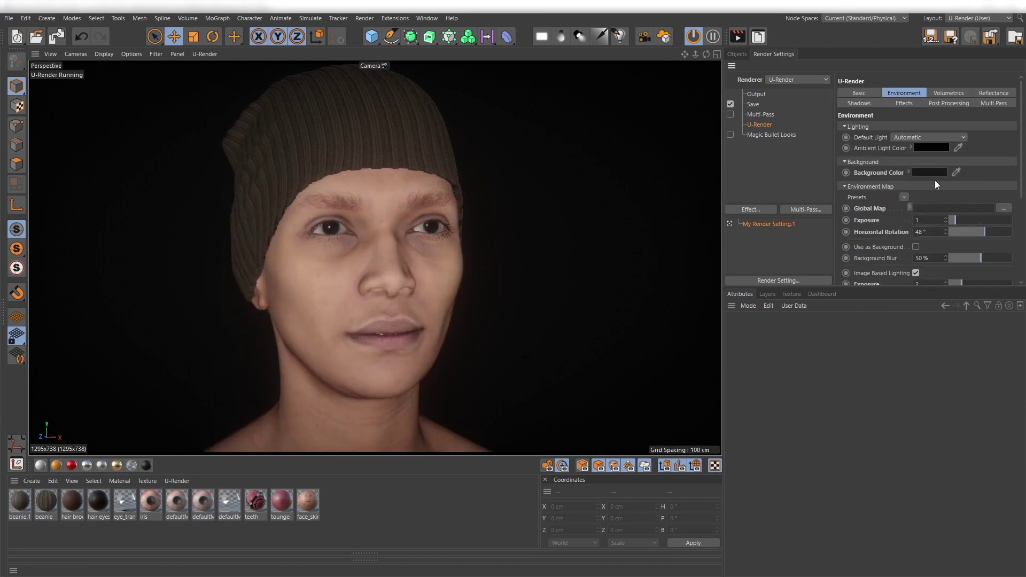
pyautogui.click(965, 138)
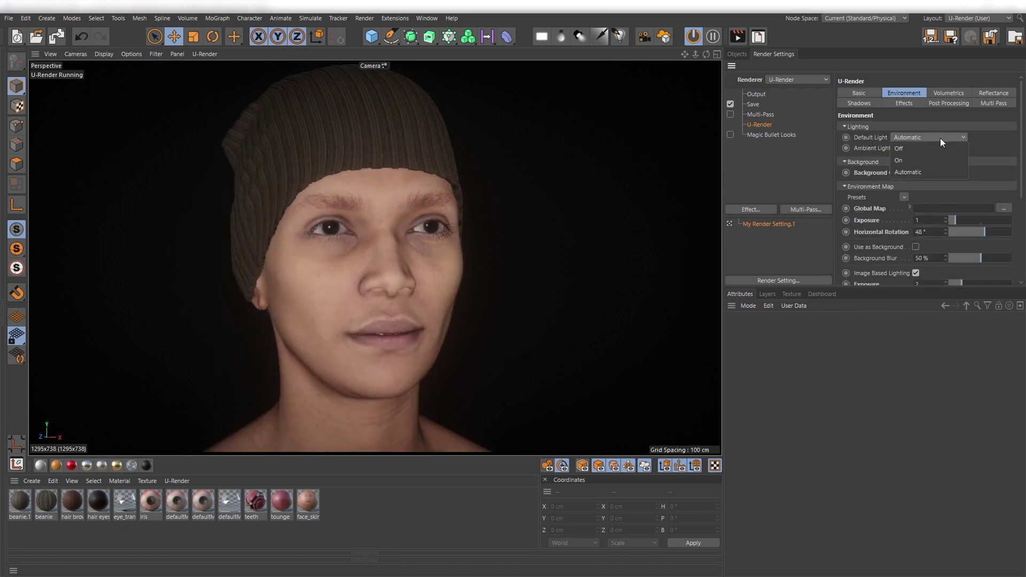
pyautogui.click(930, 172)
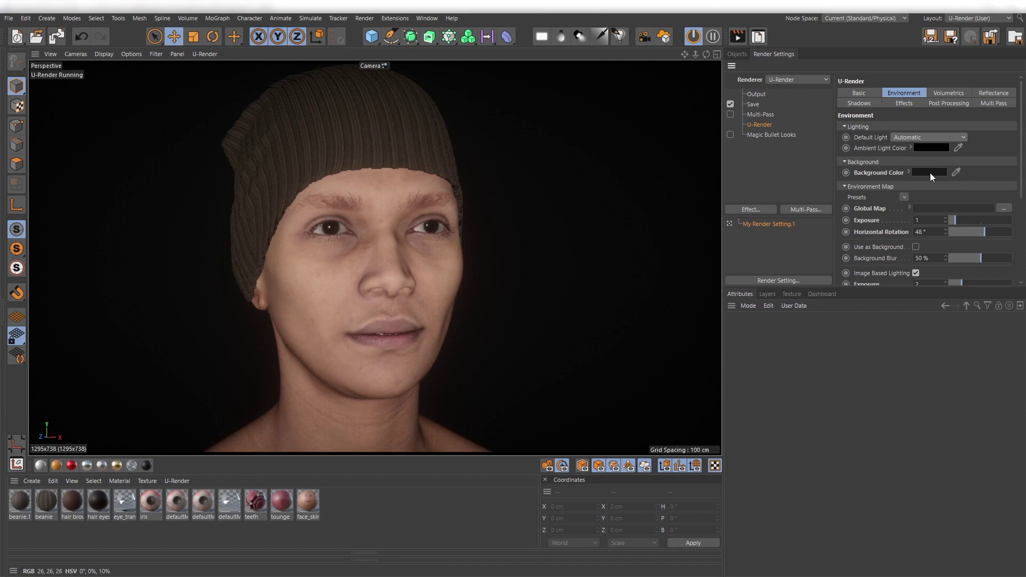
# Darken the David bust's Advanced material color, set its specular brightness to 75% and reduce its glossiness to 0%.
pyautogui.click(736, 53)
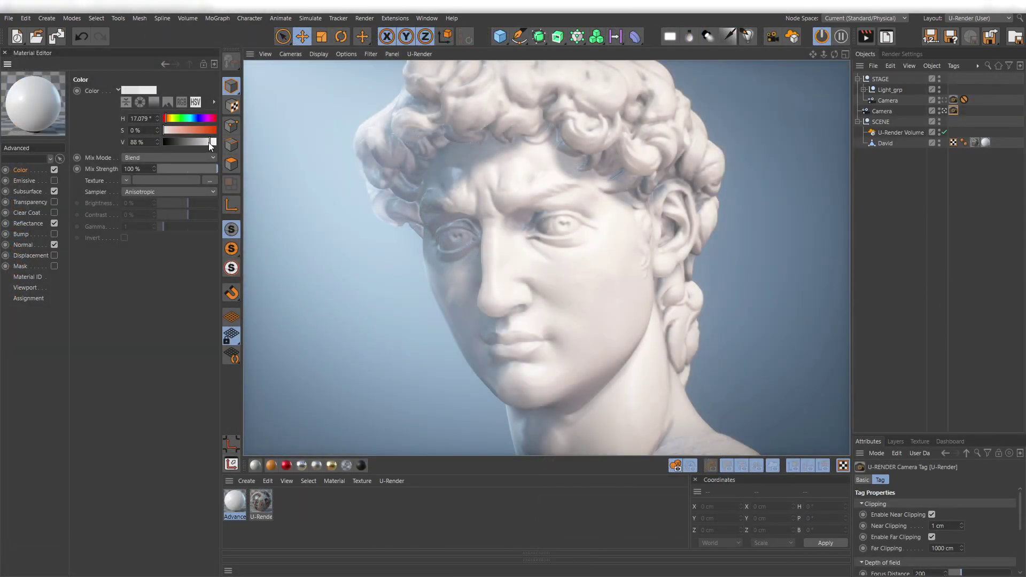
pyautogui.moveTo(208, 143); pyautogui.dragTo(170, 143)
pyautogui.click(28, 223)
pyautogui.moveTo(169, 187); pyautogui.dragTo(211, 188)
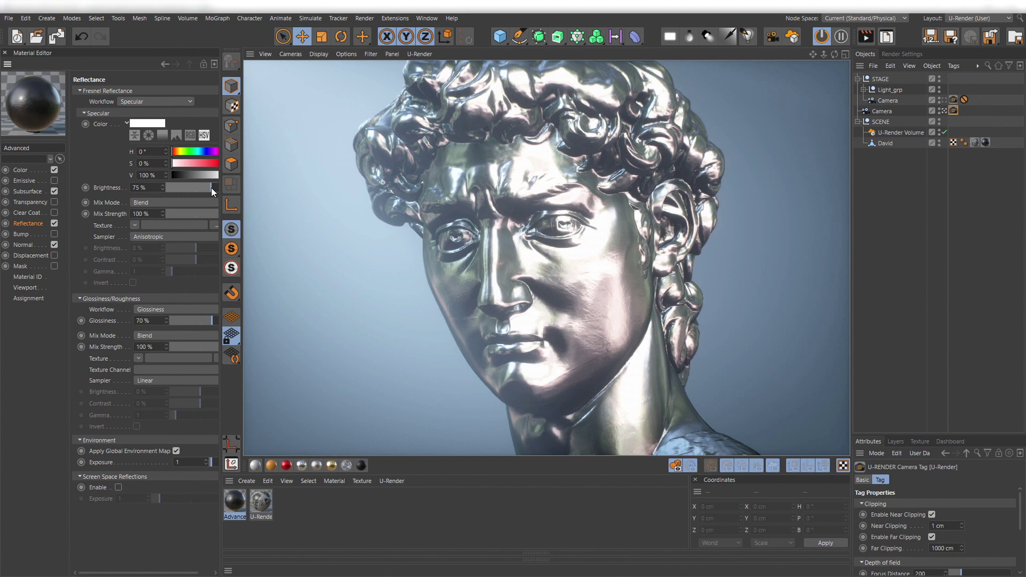
pyautogui.moveTo(214, 318); pyautogui.dragTo(159, 319)
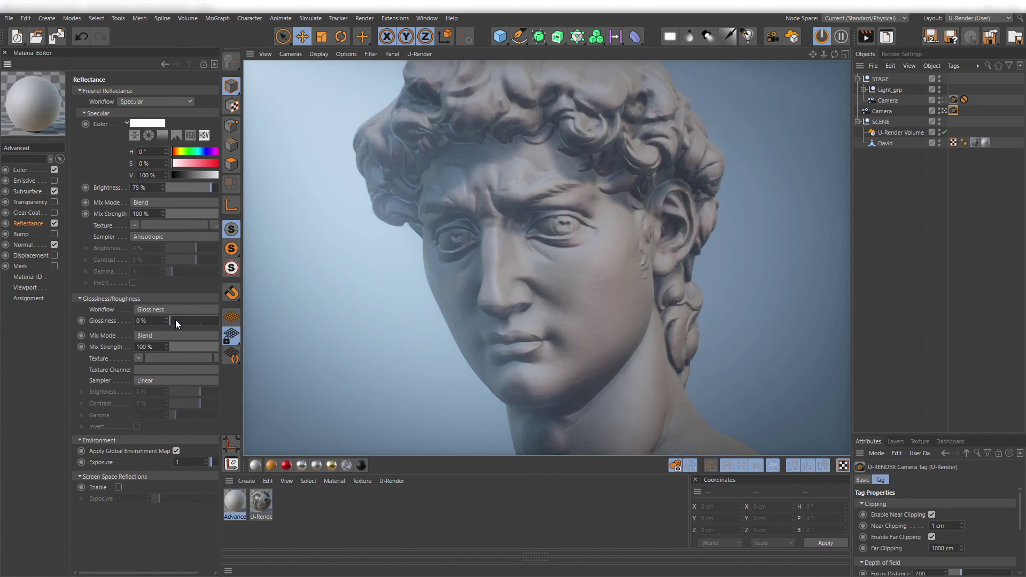
# Remove the plain Advanced material tag from the David bust.
pyautogui.click(986, 142)
pyautogui.press('Delete')
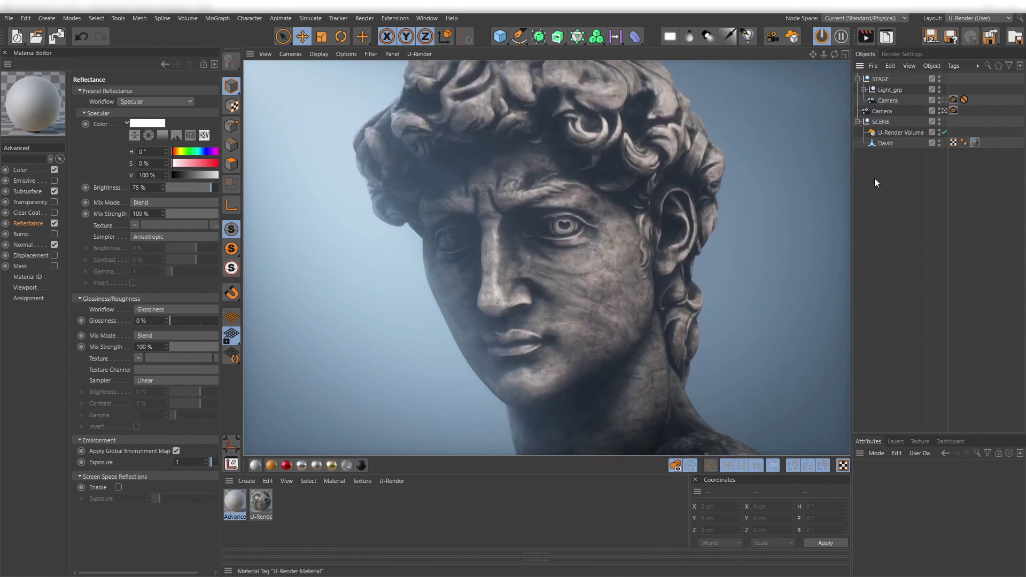
pyautogui.moveTo(530, 273)
pyautogui.keyDown('alt'); pyautogui.mouseDown()
pyautogui.moveTo(496, 271)
pyautogui.moveTo(566, 273)
pyautogui.moveTo(512, 271)
pyautogui.mouseUp(); pyautogui.keyUp('alt')
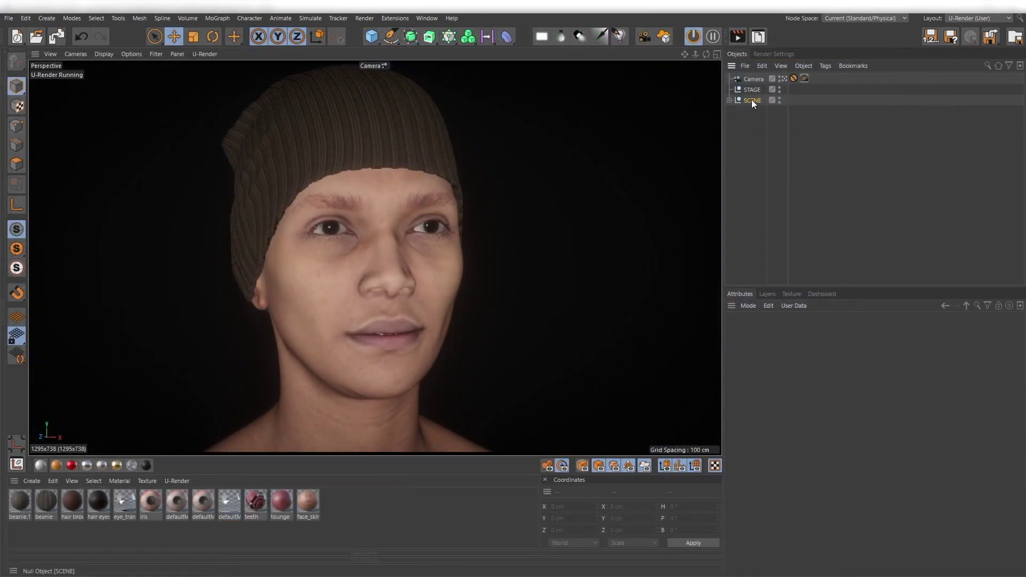
# Assign a new Advanced material to the SCENE null together with all of its children, and clear the selection.
pyautogui.rightClick(752, 99)
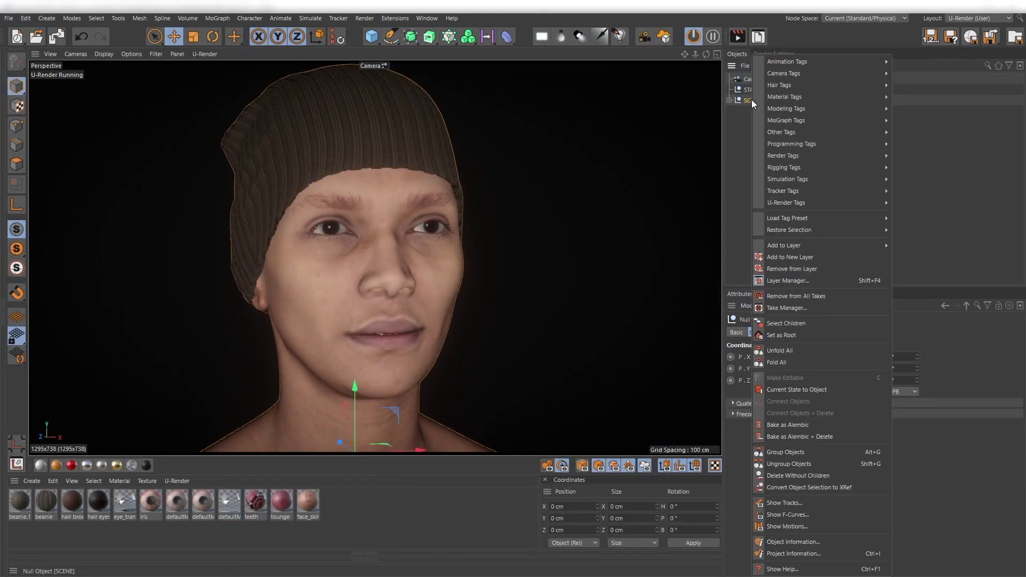
pyautogui.click(794, 323)
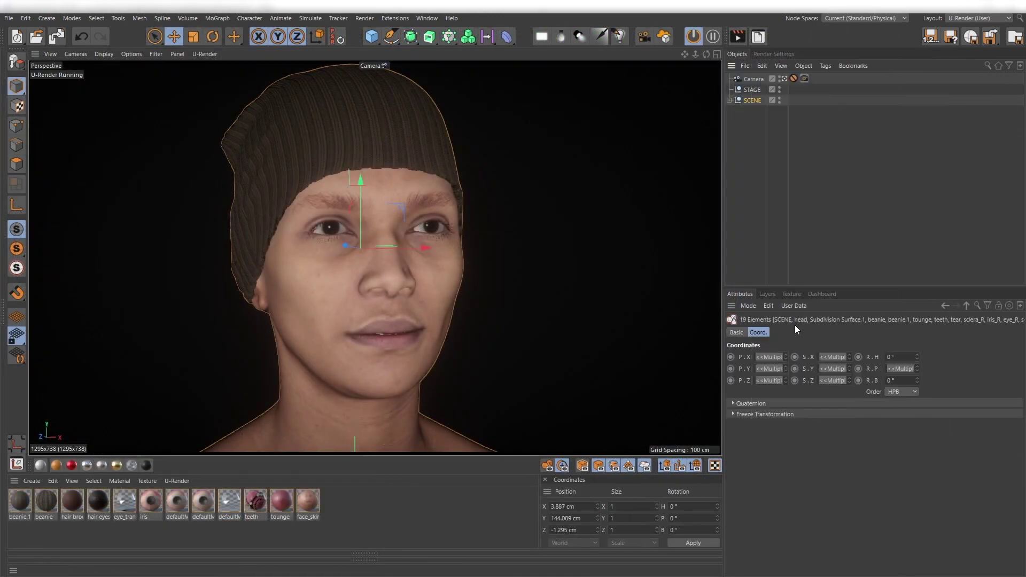
pyautogui.click(41, 466)
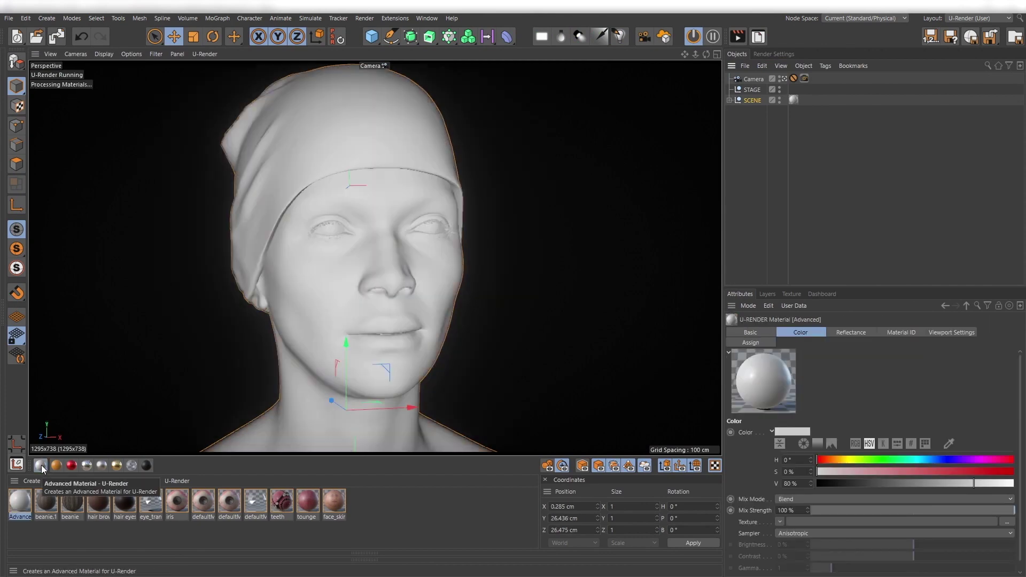
pyautogui.click(753, 202)
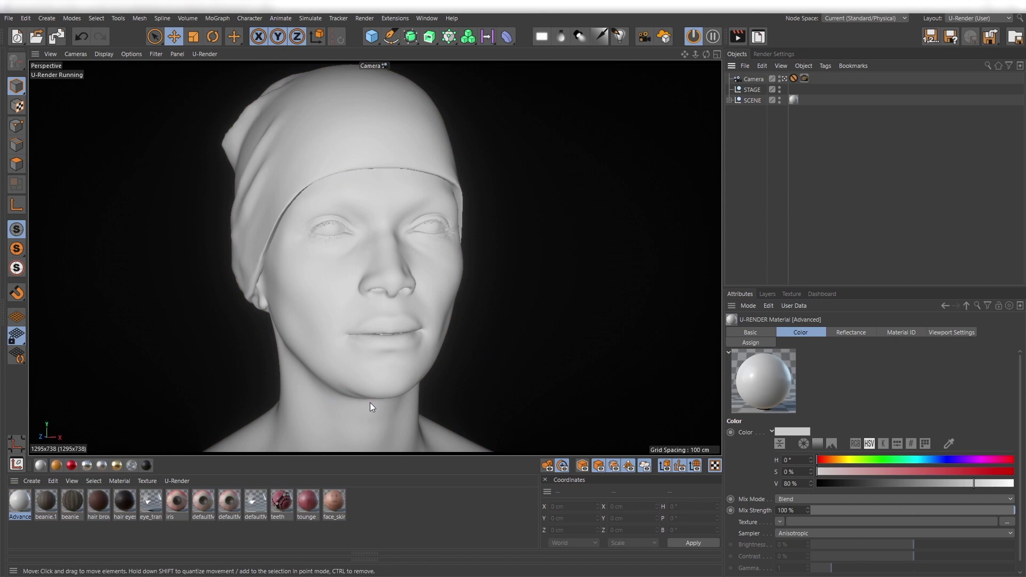
# Undo the plain material override on the head and deselect everything.
pyautogui.click(80, 37)
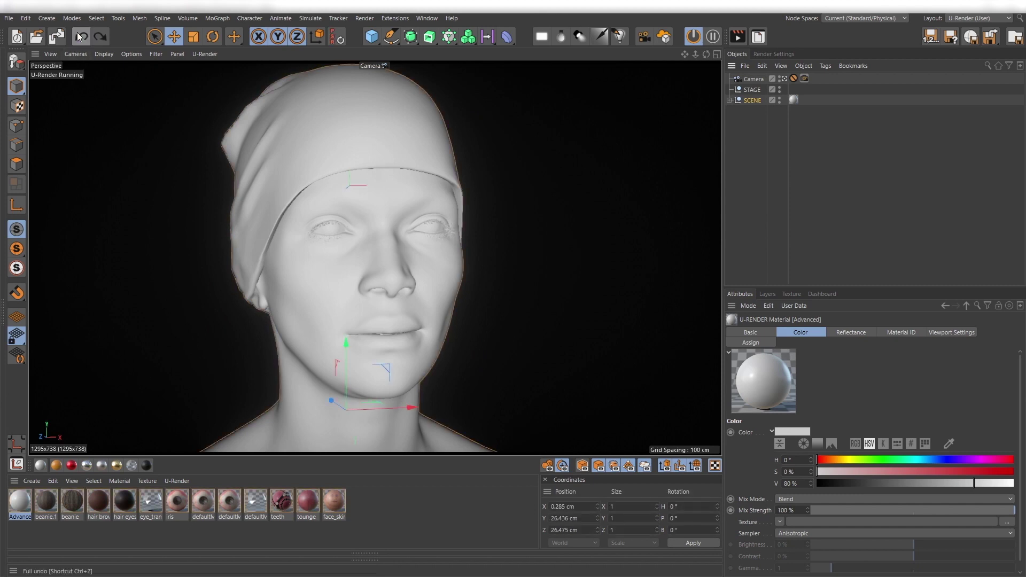
pyautogui.click(80, 37)
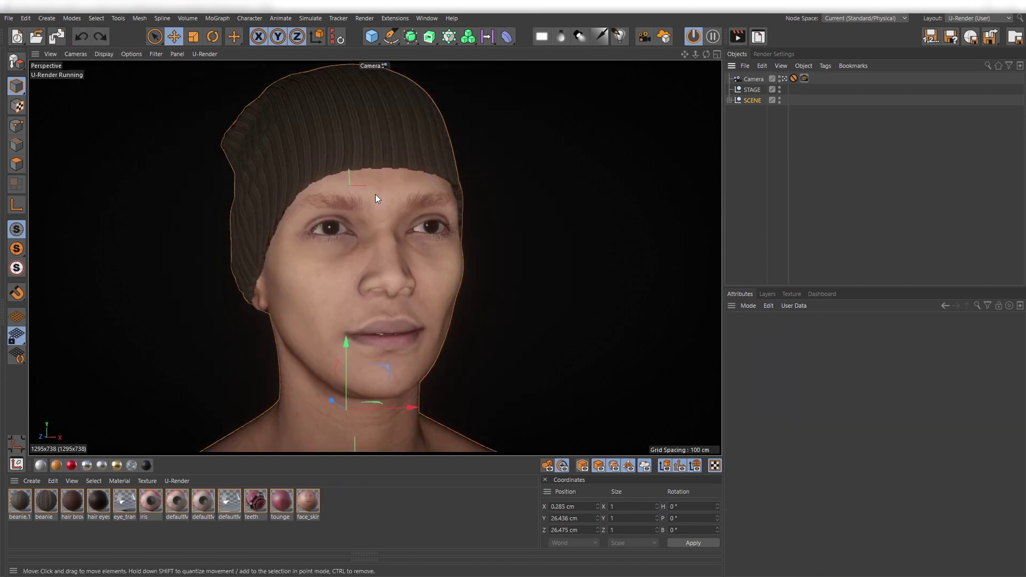
pyautogui.click(740, 203)
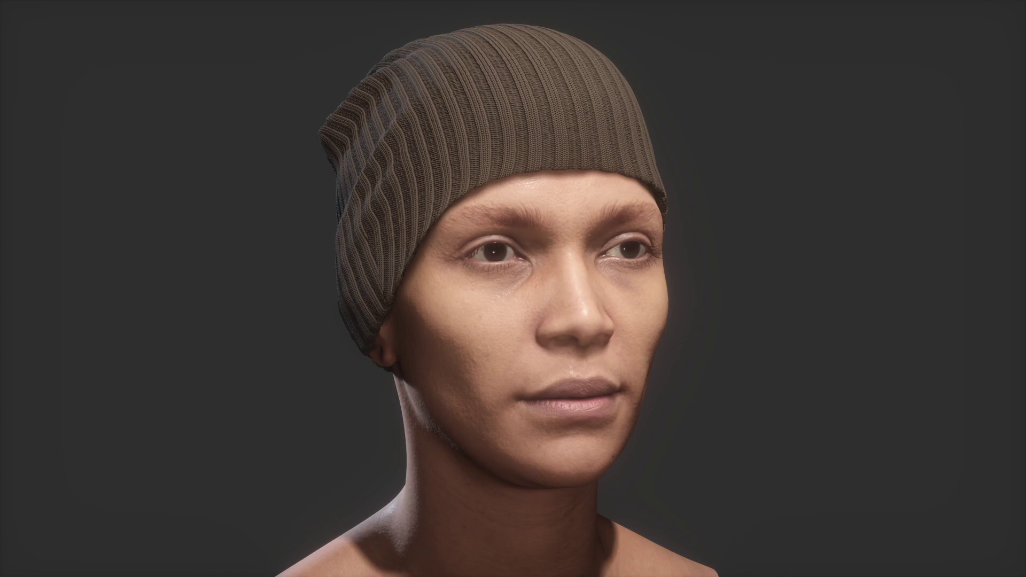
# Create a null and a spot light, and parent the light under the null.
pyautogui.click(50, 19)
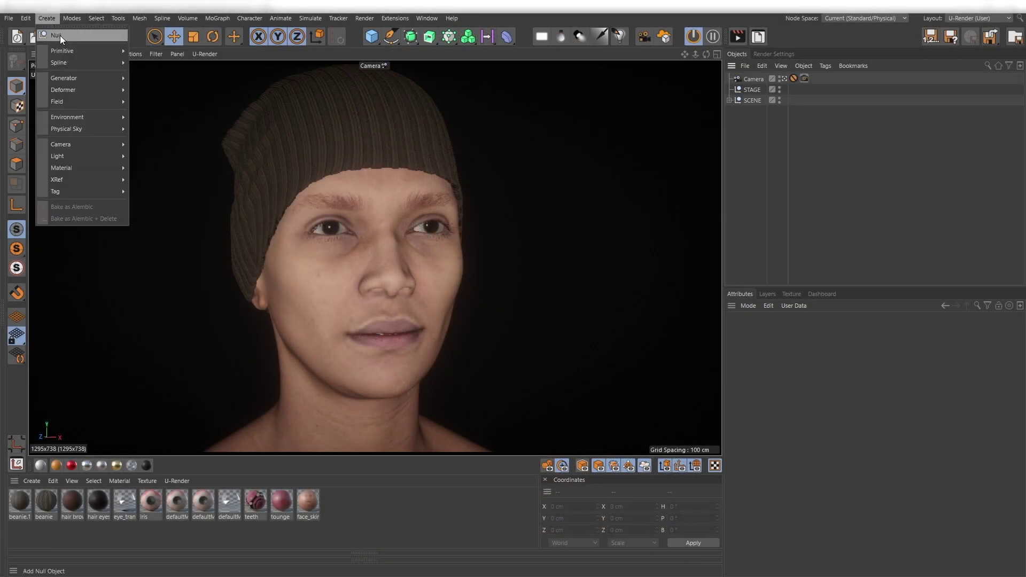
pyautogui.click(60, 35)
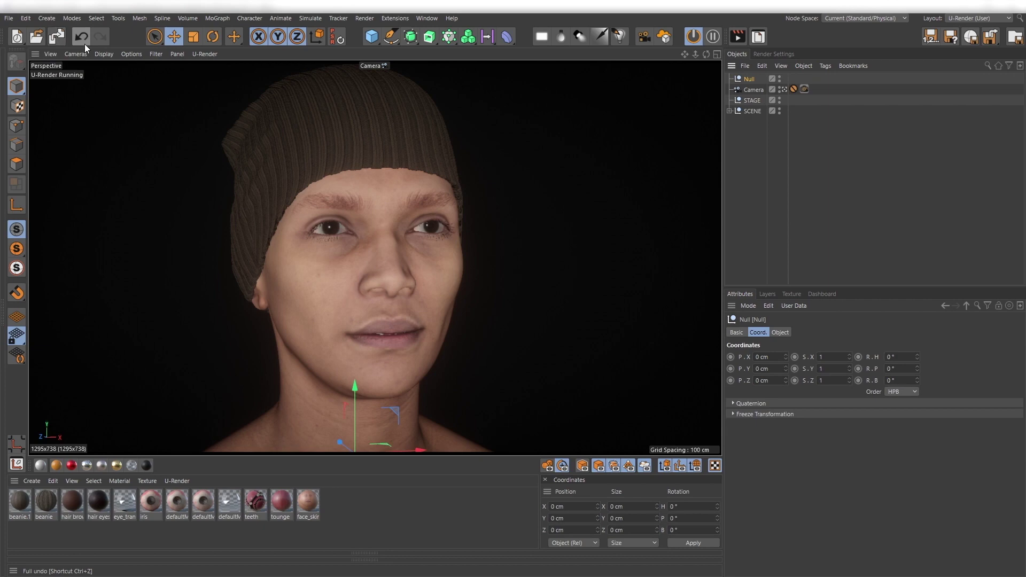
pyautogui.click(579, 35)
pyautogui.moveTo(756, 79); pyautogui.dragTo(751, 89)
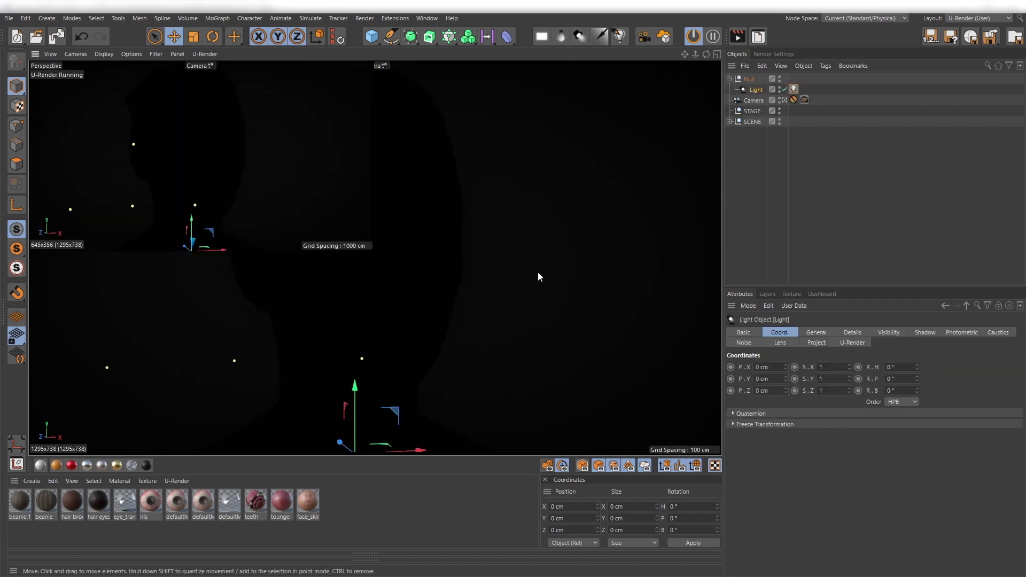
# Move the light away from its null along Z and set its Z position to -1000 cm.
pyautogui.middleClick(537, 272)
pyautogui.keyDown('alt'); pyautogui.moveTo(502, 191); pyautogui.dragTo(417, 191); pyautogui.keyUp('alt')
pyautogui.moveTo(576, 186); pyautogui.dragTo(382, 194)
pyautogui.doubleClick(769, 391)
pyautogui.write('-1000')
pyautogui.press('Return')
# Raise the light's parent null to face height at about 127.4 cm in Y and return to the full camera view.
pyautogui.click(749, 78)
pyautogui.press('e')
pyautogui.moveTo(545, 160); pyautogui.dragTo(545, 120)
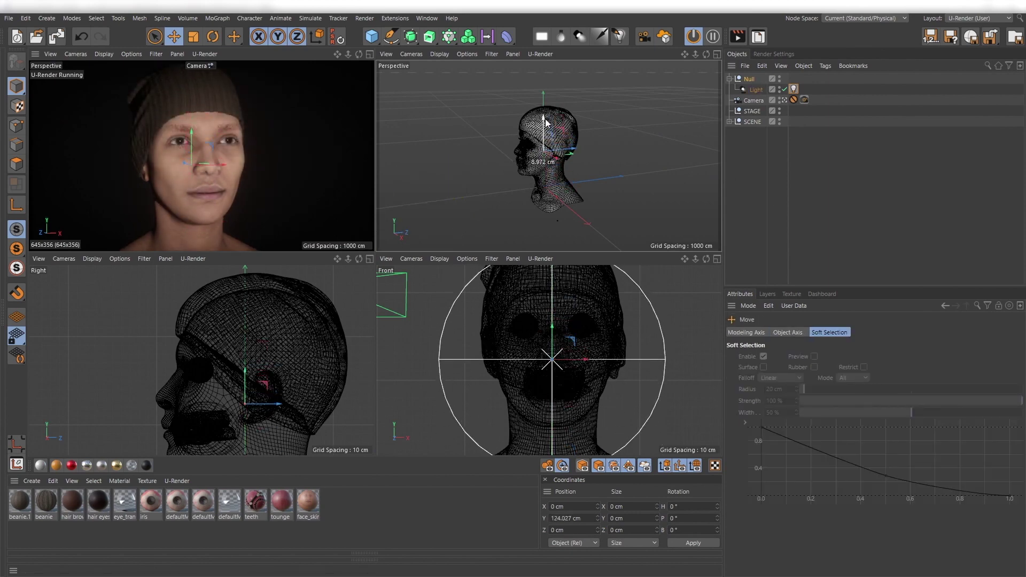
pyautogui.middleClick(371, 161)
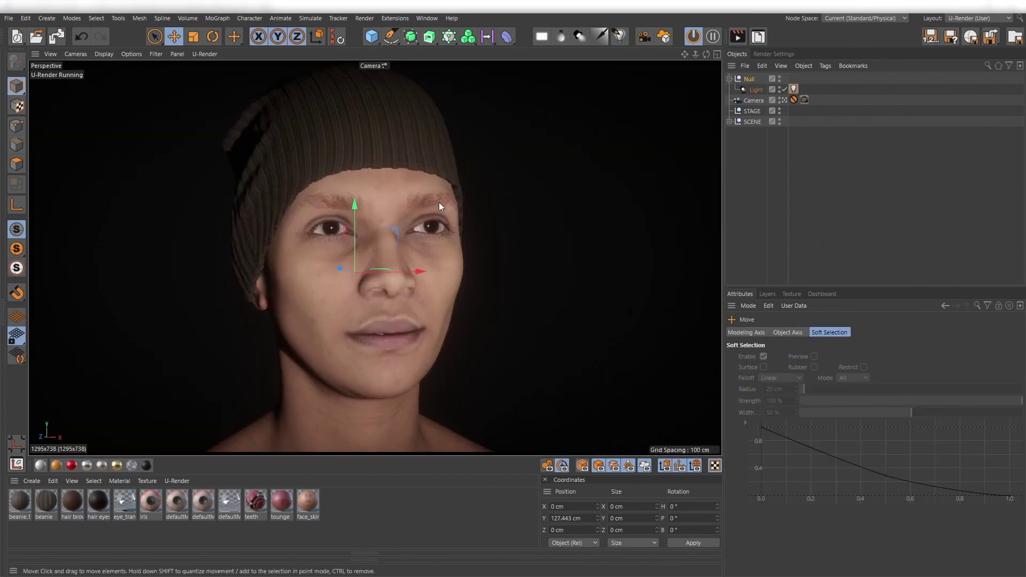
# Set the light tag's attenuation to Inverse Square with a radius/decay of 1000, and its shadow map size to 4096x4096.
pyautogui.click(793, 89)
pyautogui.click(793, 353)
pyautogui.click(800, 390)
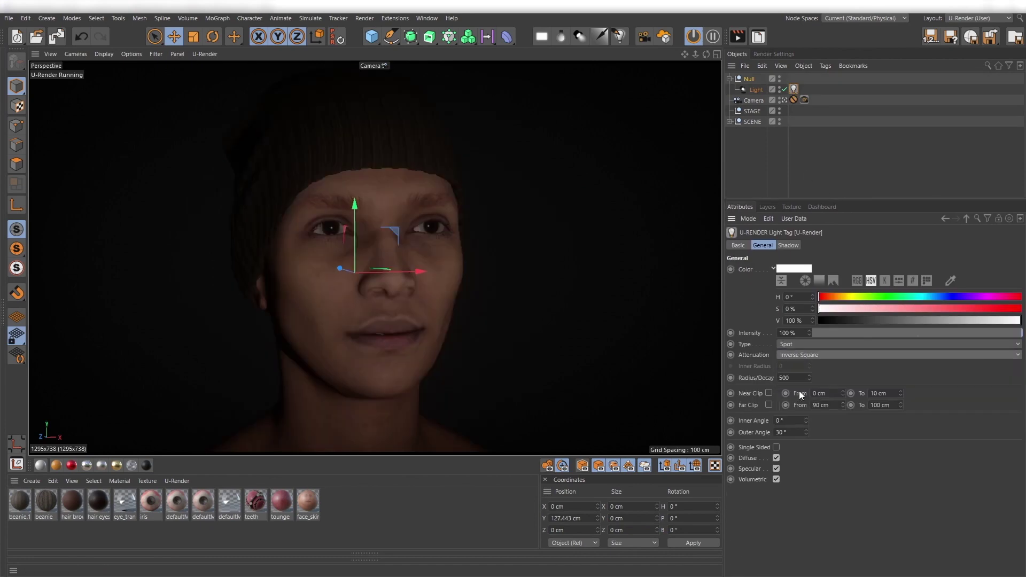
pyautogui.click(788, 245)
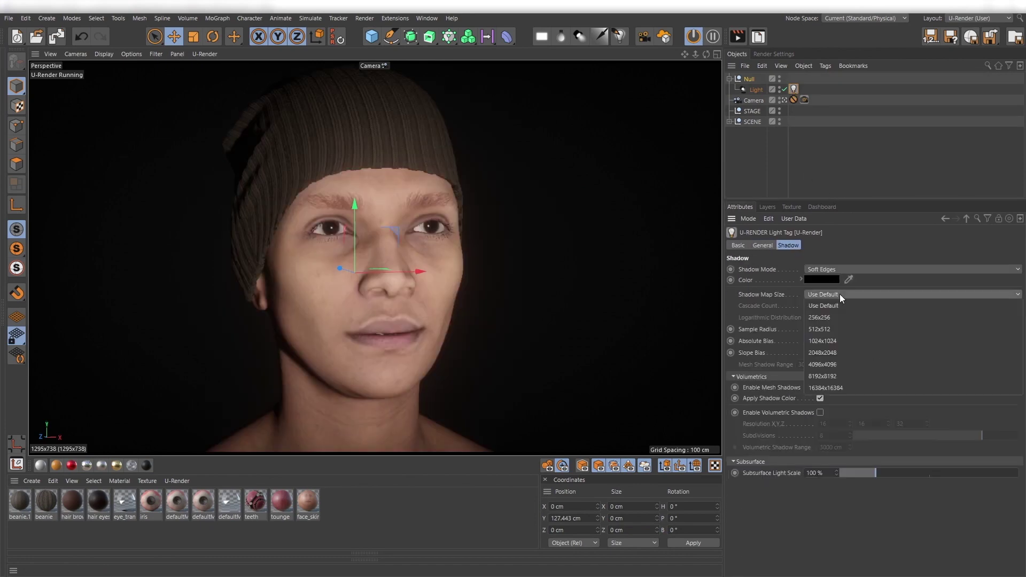
pyautogui.click(755, 143)
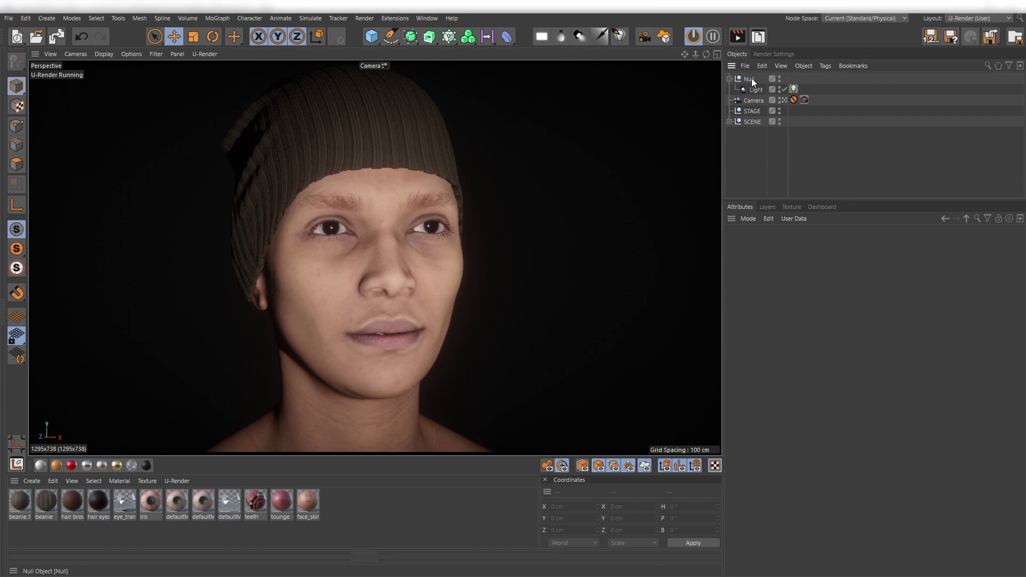
# Try different light angles by rotating the parent null, and settle on a heading of 8° and a pitch of -38°.
pyautogui.press('r')
pyautogui.moveTo(353, 274)
pyautogui.mouseDown()
pyautogui.moveTo(375, 259)
pyautogui.moveTo(332, 274)
pyautogui.moveTo(369, 274)
pyautogui.mouseUp()
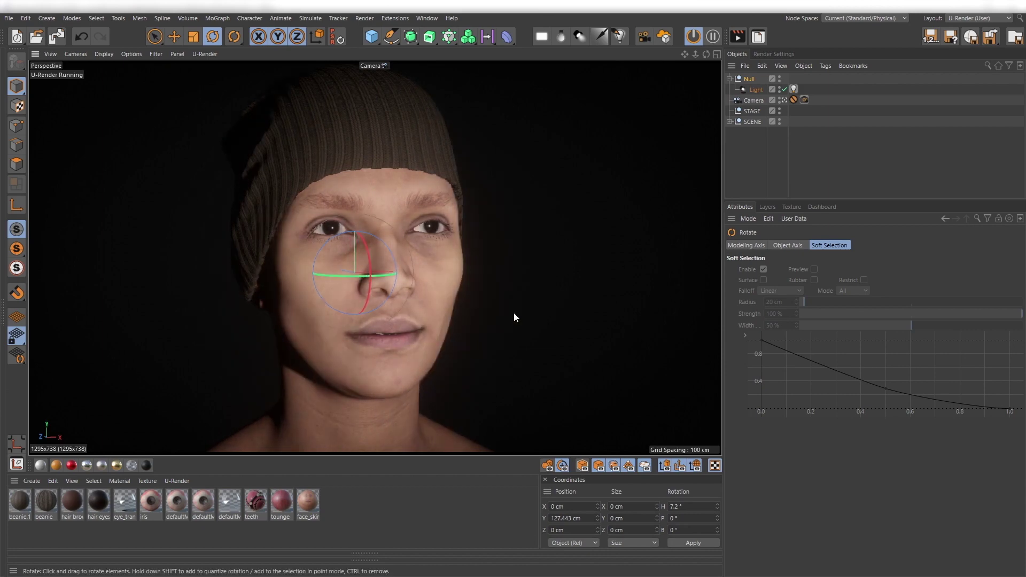
pyautogui.click(547, 466)
pyautogui.click(749, 78)
pyautogui.moveTo(917, 269); pyautogui.dragTo(826, 248)
pyautogui.write('0')
pyautogui.press('Return')
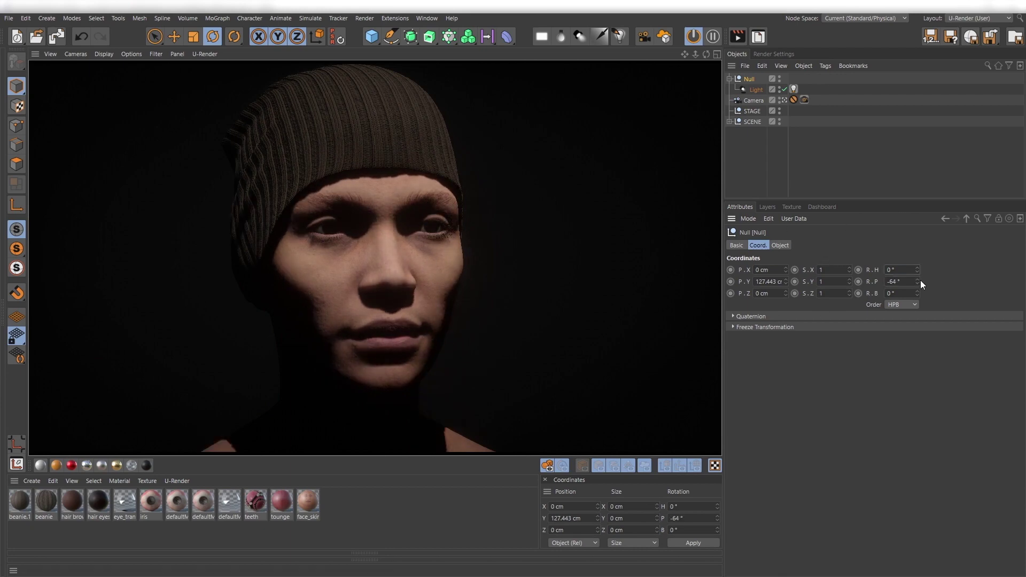
pyautogui.moveTo(917, 281); pyautogui.dragTo(917, 265)
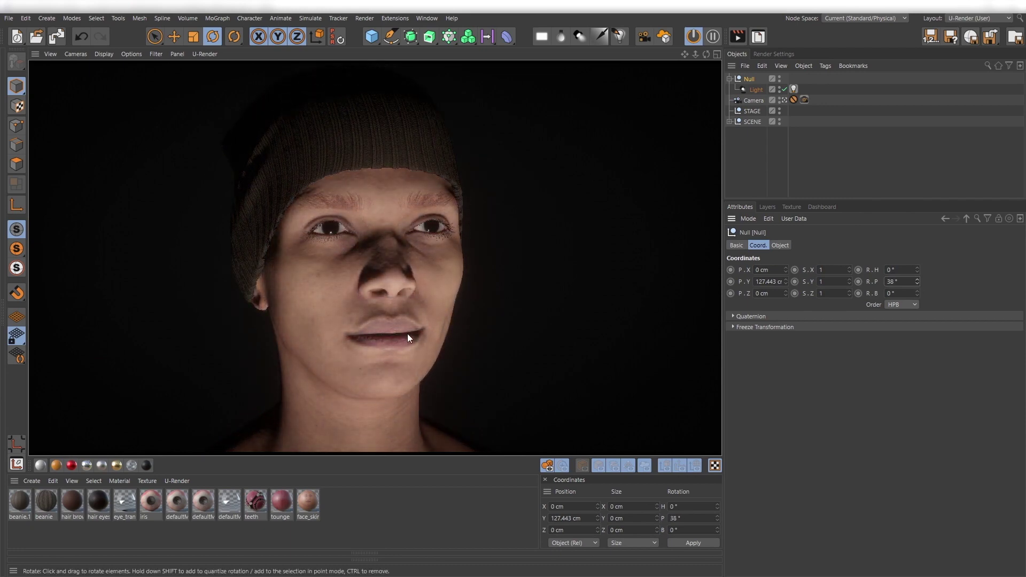
pyautogui.moveTo(917, 282)
pyautogui.mouseDown()
pyautogui.moveTo(917, 304)
pyautogui.moveTo(918, 254)
pyautogui.moveTo(918, 284)
pyautogui.moveTo(918, 273)
pyautogui.mouseUp()
# Tint the light a warm color with hue 30° and saturation 20%.
pyautogui.click(794, 89)
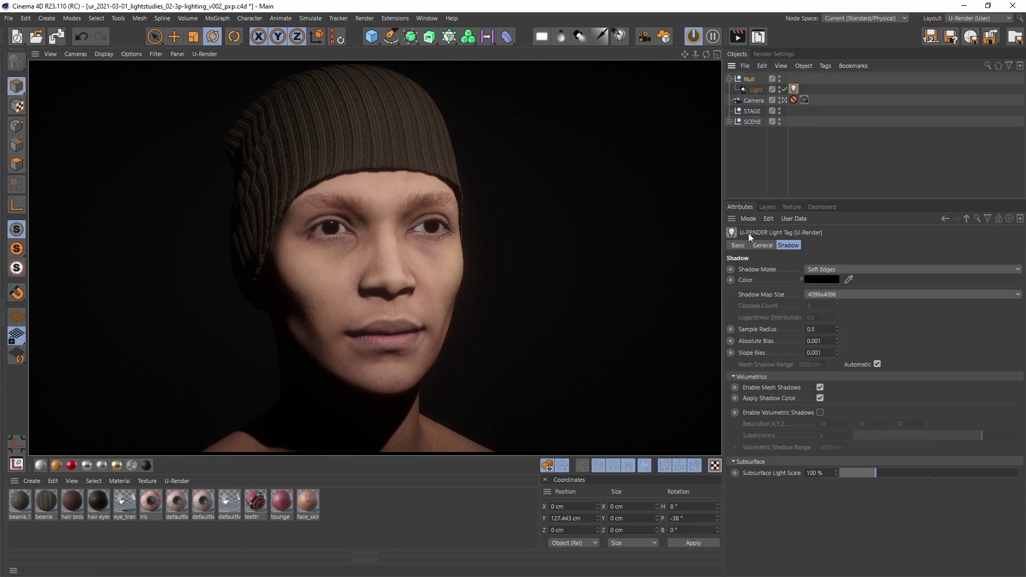
pyautogui.click(763, 245)
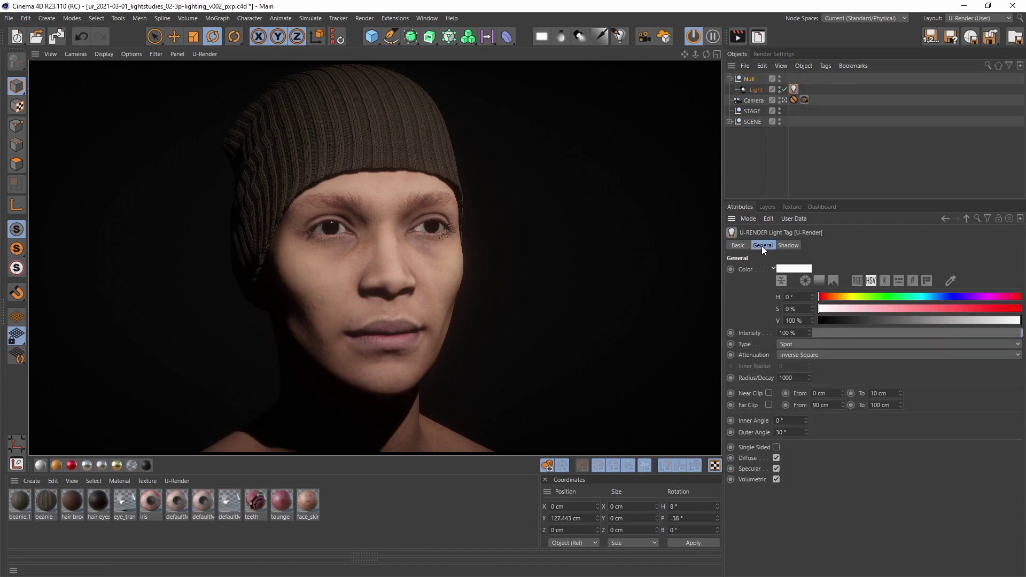
pyautogui.click(785, 297)
pyautogui.write('30')
pyautogui.press('Tab')
pyautogui.write('30')
pyautogui.press('Return')
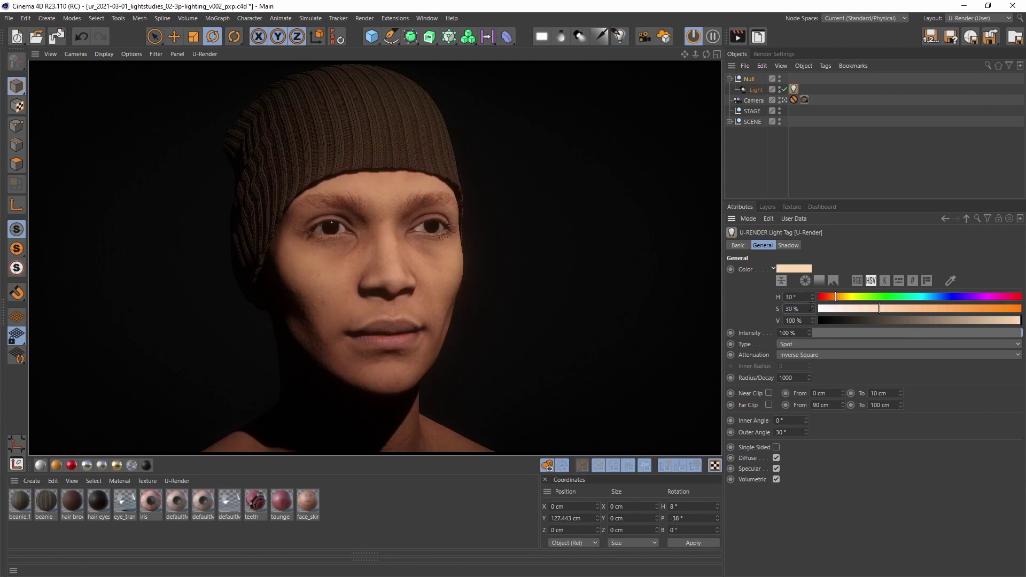
pyautogui.moveTo(799, 309); pyautogui.dragTo(773, 306)
pyautogui.write('20')
pyautogui.press('Return')
pyautogui.moveTo(850, 312)
pyautogui.mouseDown()
pyautogui.moveTo(820, 311)
pyautogui.moveTo(893, 317)
pyautogui.moveTo(856, 312)
pyautogui.mouseUp()
# Rename the null as key_light_grp and its light as key_light.
pyautogui.doubleClick(750, 79)
pyautogui.write('key_light_grp')
pyautogui.press('Return')
pyautogui.doubleClick(758, 90)
pyautogui.write('key_light')
pyautogui.press('Return')
# Duplicate key_light_grp with its light and disable the original key_light.
pyautogui.click(761, 79)
pyautogui.hotkey('ctrl', 'c')
pyautogui.hotkey('ctrl', 'v')
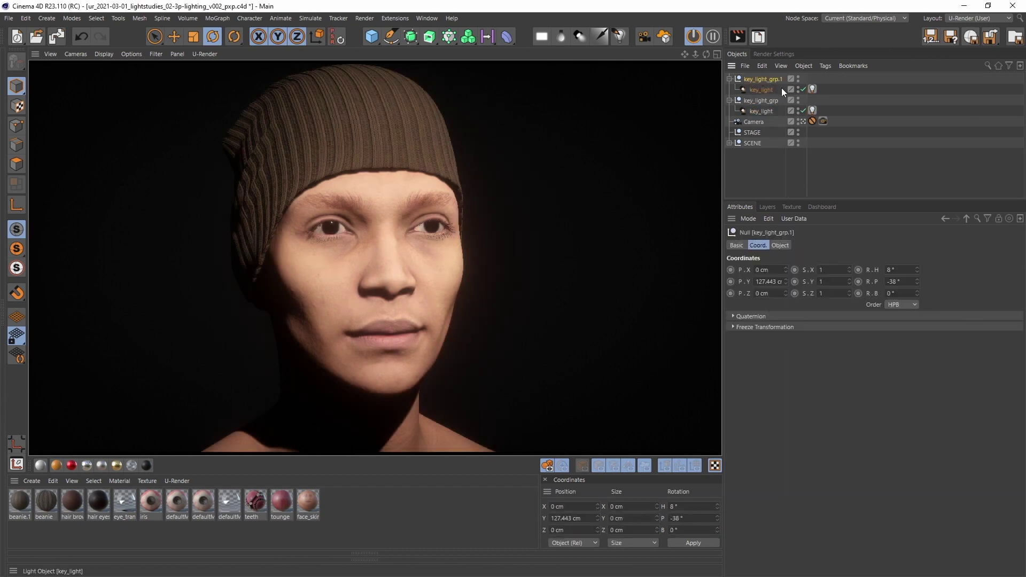
pyautogui.click(802, 110)
# Rename the duplicated null as back_light_grp and its light as back_light.
pyautogui.doubleClick(764, 79)
pyautogui.write('back_light_grp')
pyautogui.press('Return')
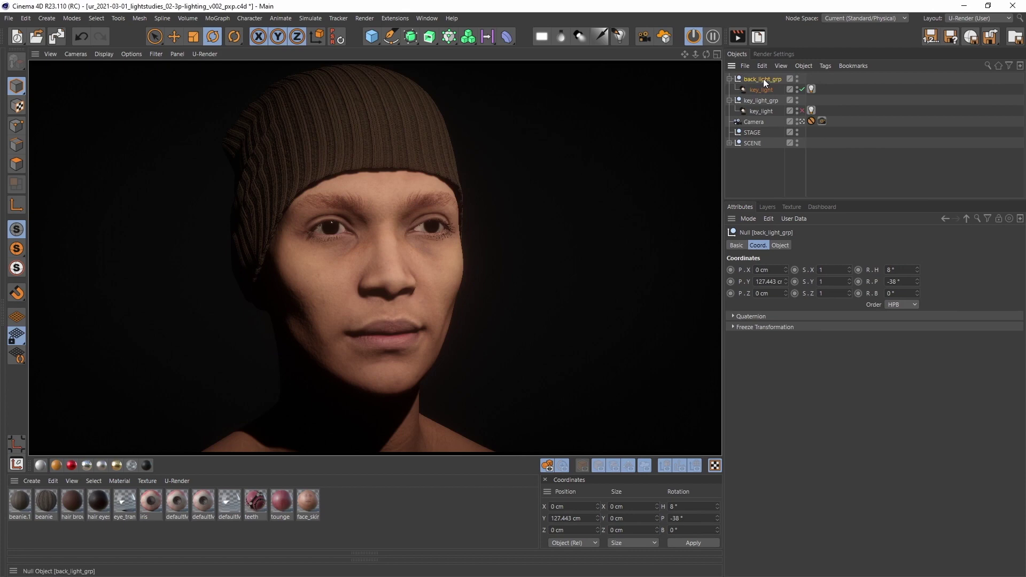
pyautogui.doubleClick(759, 90)
pyautogui.write('back_light')
pyautogui.press('Return')
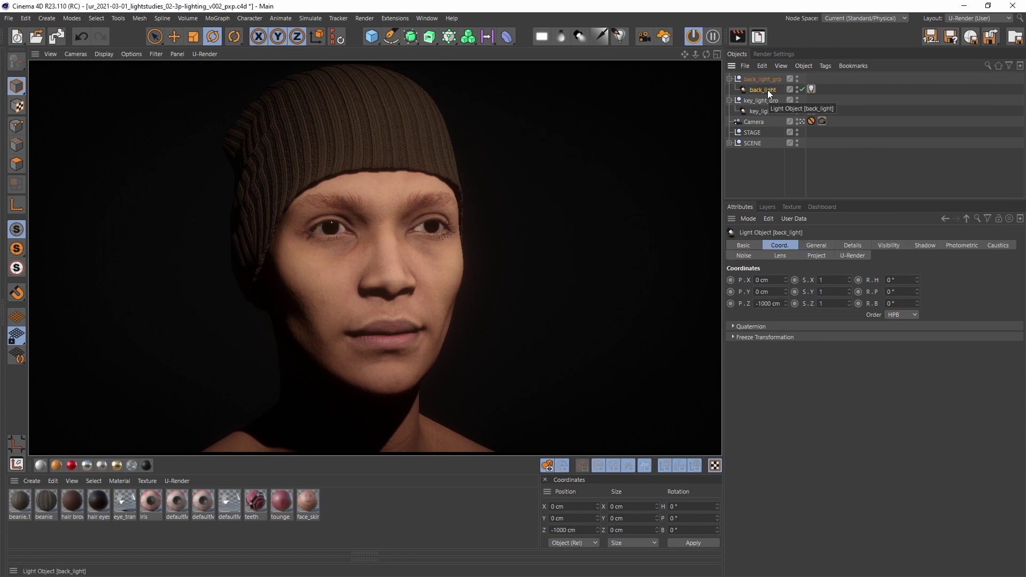
# Rotate back_light_grp behind the head to a heading of -138° and a pitch of -44°.
pyautogui.click(762, 80)
pyautogui.moveTo(918, 270)
pyautogui.mouseDown()
pyautogui.moveTo(917, 374)
pyautogui.moveTo(918, 278)
pyautogui.mouseUp()
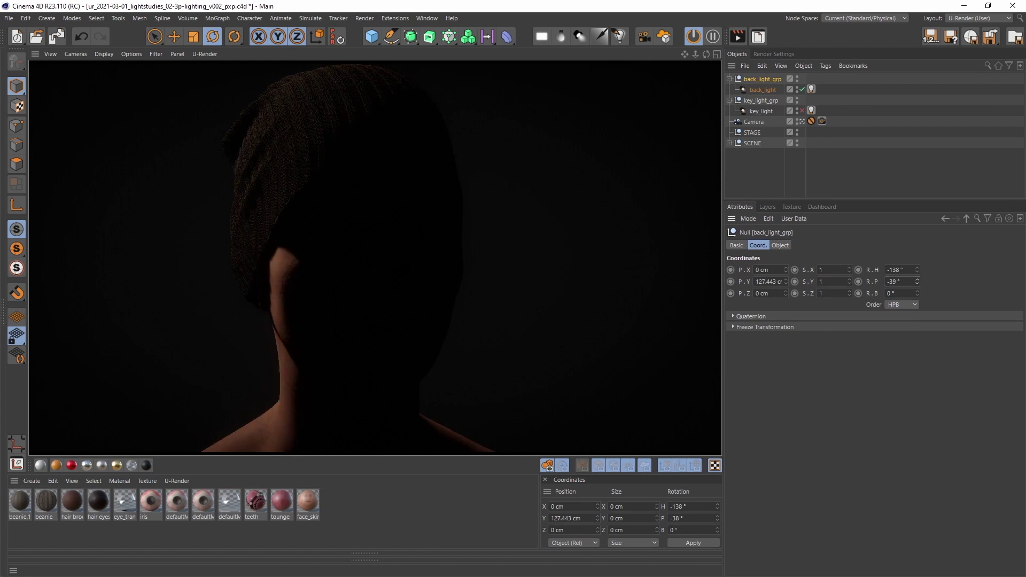
# Give back_light a cool color with hue 210° and saturation 30%, and set its intensity to 200%.
pyautogui.click(812, 89)
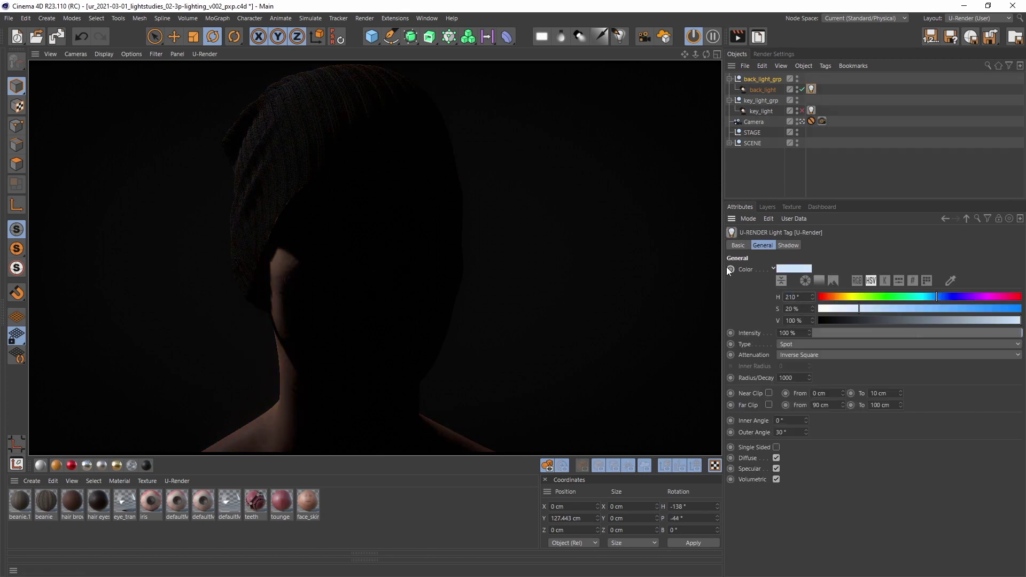
pyautogui.press('Tab')
pyautogui.press('Tab')
pyautogui.write('200')
pyautogui.press('Return')
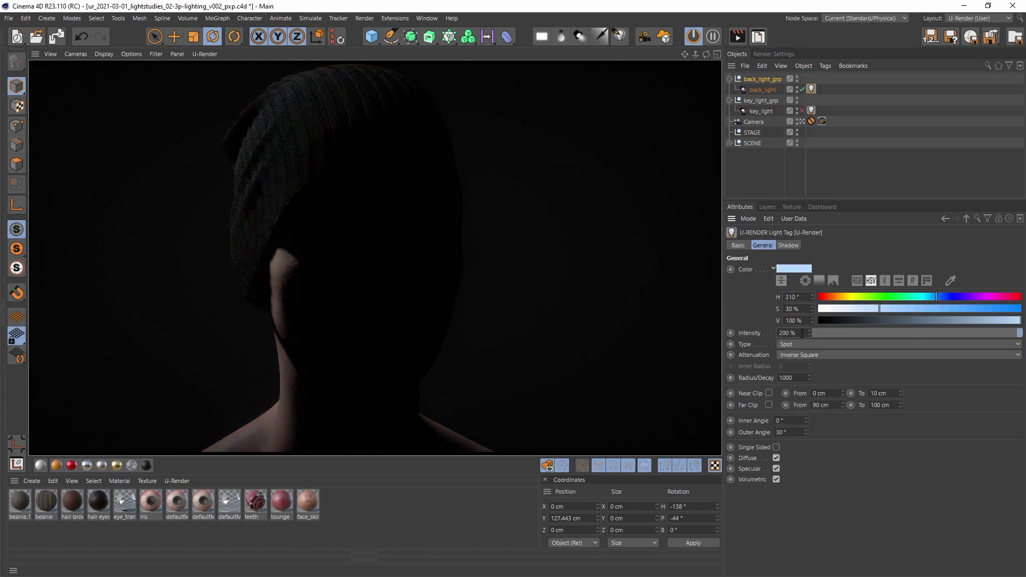
# Rotate back_light_grp to a heading of about -164° and a pitch of about 3°, and set back_light's intensity to 400%.
pyautogui.click(763, 79)
pyautogui.moveTo(390, 271); pyautogui.dragTo(494, 194)
pyautogui.press('w')
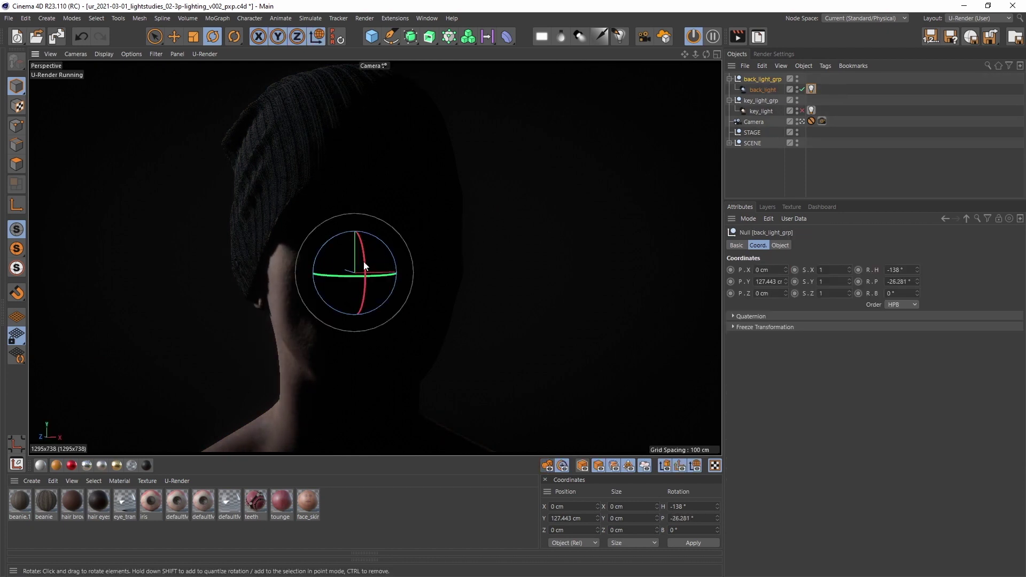
pyautogui.press('w')
pyautogui.moveTo(383, 257); pyautogui.dragTo(332, 256)
pyautogui.press('w')
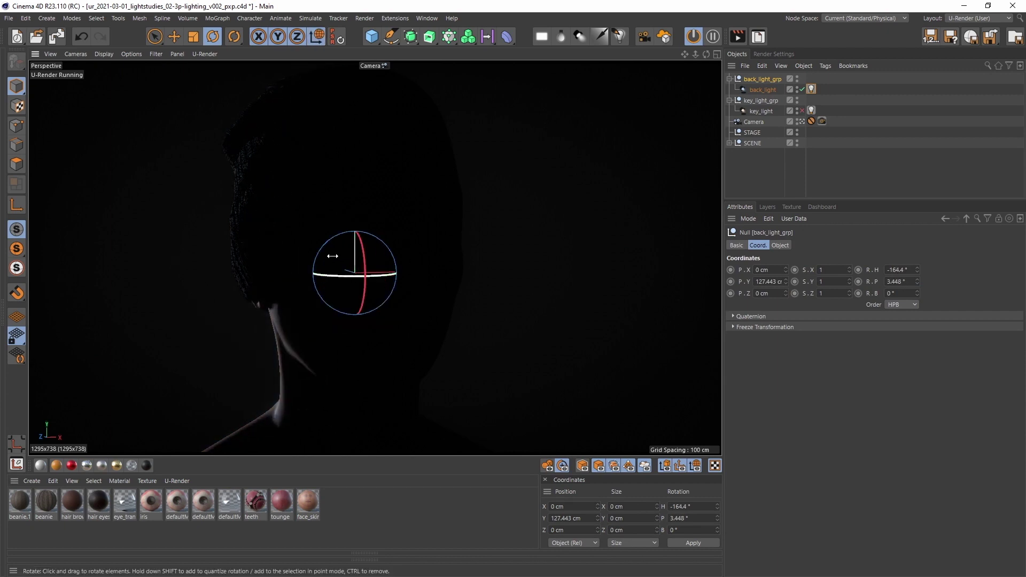
pyautogui.click(811, 88)
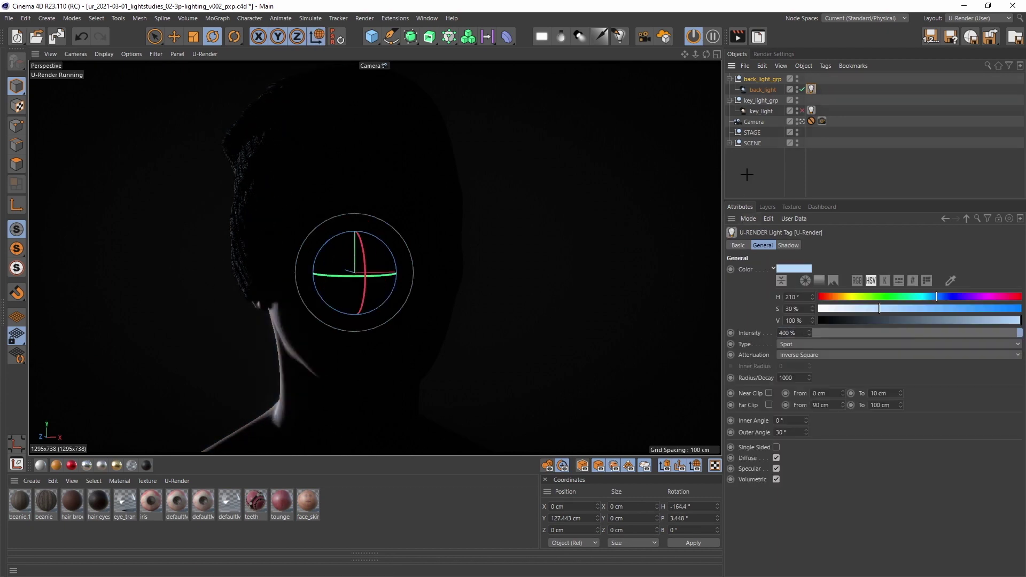
# Rotate back_light_grp to a heading of about -145° and set back_light's intensity to 200%.
pyautogui.click(182, 318)
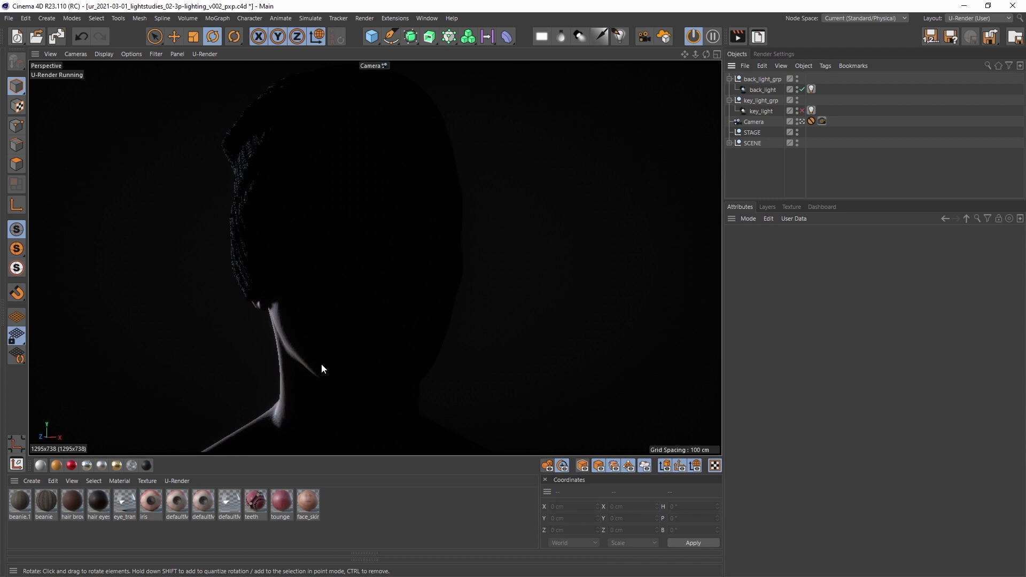
pyautogui.click(762, 79)
pyautogui.moveTo(918, 272); pyautogui.dragTo(919, 266)
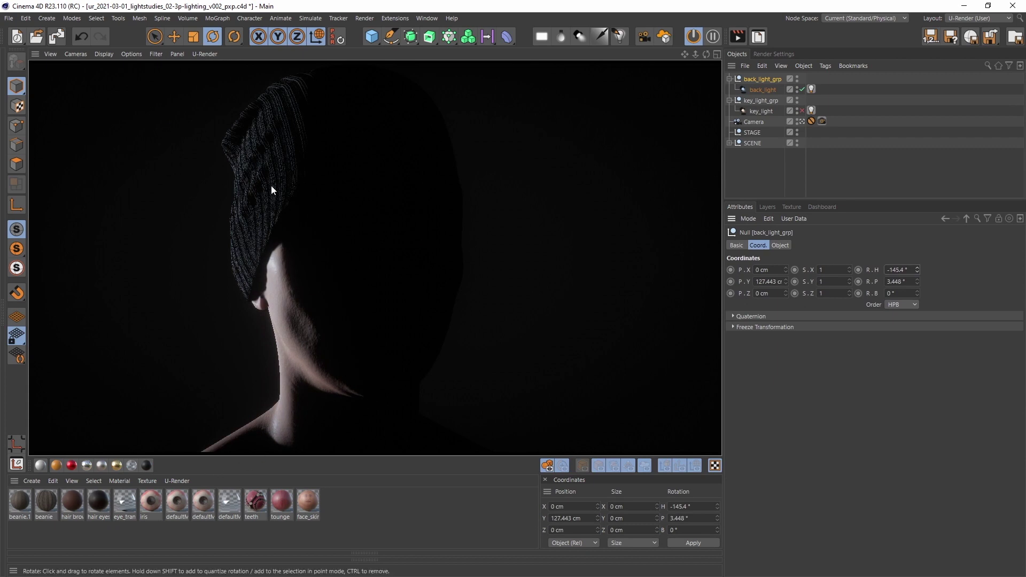
pyautogui.click(812, 89)
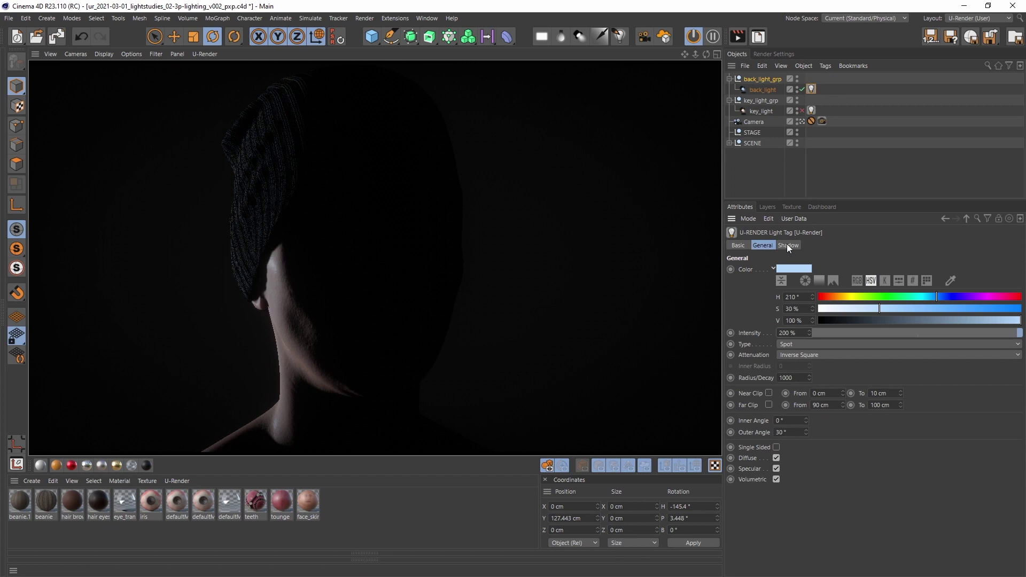
# Switch key_light back on and rotate back_light_grp to a heading of about -156°.
pyautogui.click(802, 110)
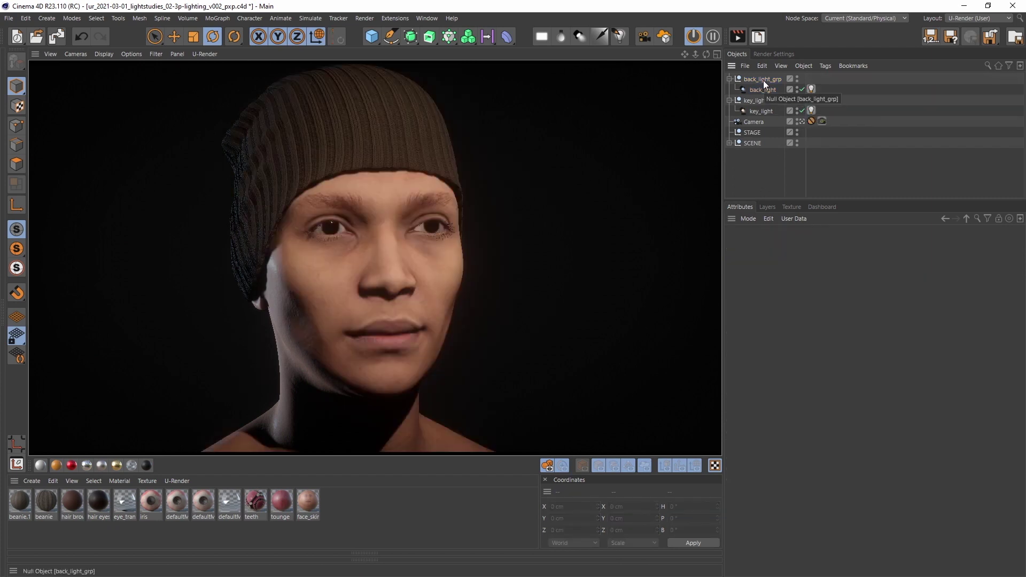
pyautogui.click(763, 80)
pyautogui.moveTo(918, 270); pyautogui.dragTo(918, 277)
# Toggle key_light and back_light off and on to compare each light's effect on the head.
pyautogui.click(802, 111)
pyautogui.click(802, 111)
pyautogui.click(803, 89)
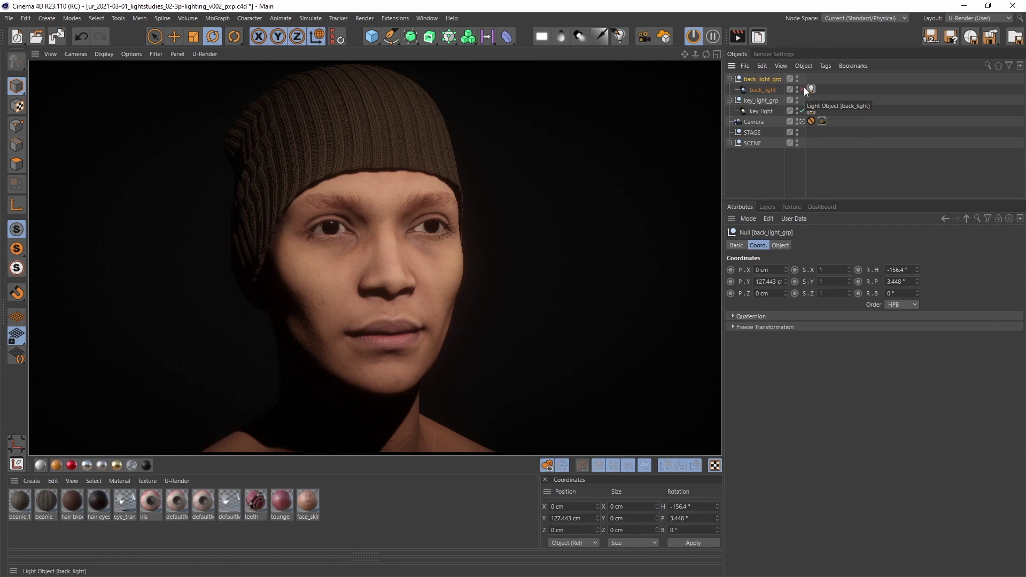
pyautogui.click(803, 89)
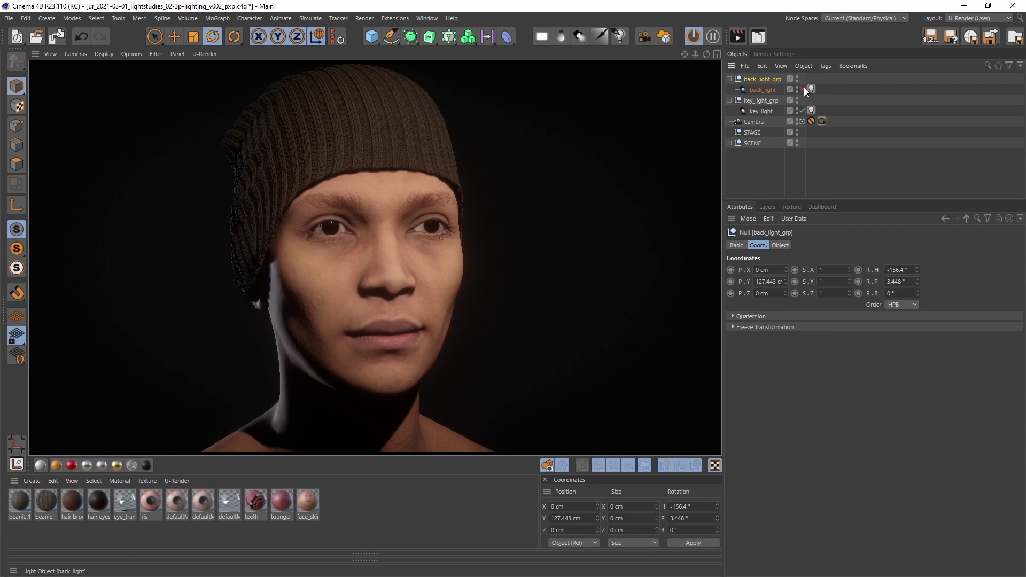
pyautogui.click(804, 88)
pyautogui.click(804, 88)
pyautogui.click(804, 88)
pyautogui.click(804, 88)
# Try grouping back_light_grp and key_light_grp under one null and rotating its heading.
pyautogui.keyDown('shift'); pyautogui.click(757, 101); pyautogui.keyUp('shift')
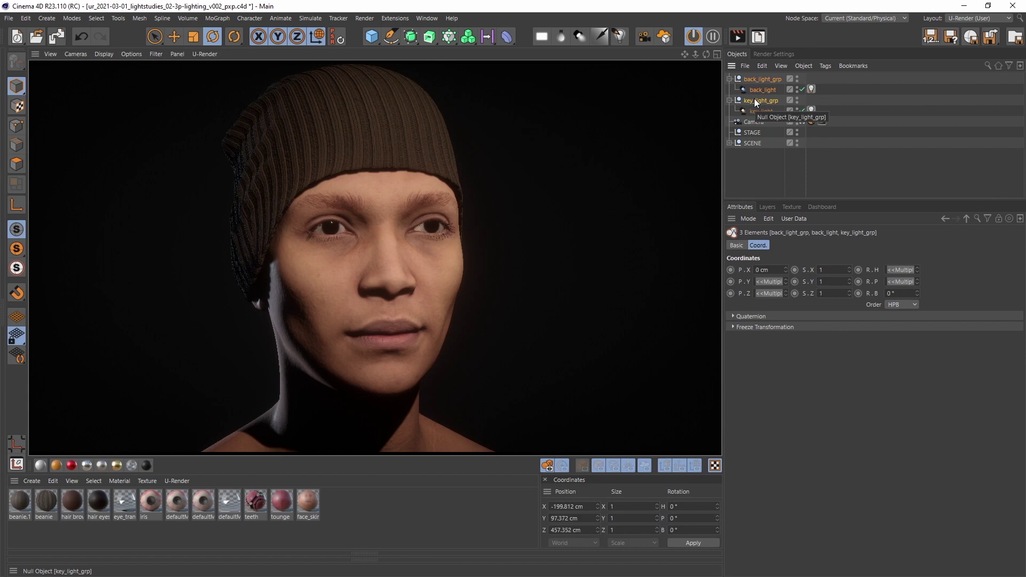
pyautogui.hotkey('alt', 'g')
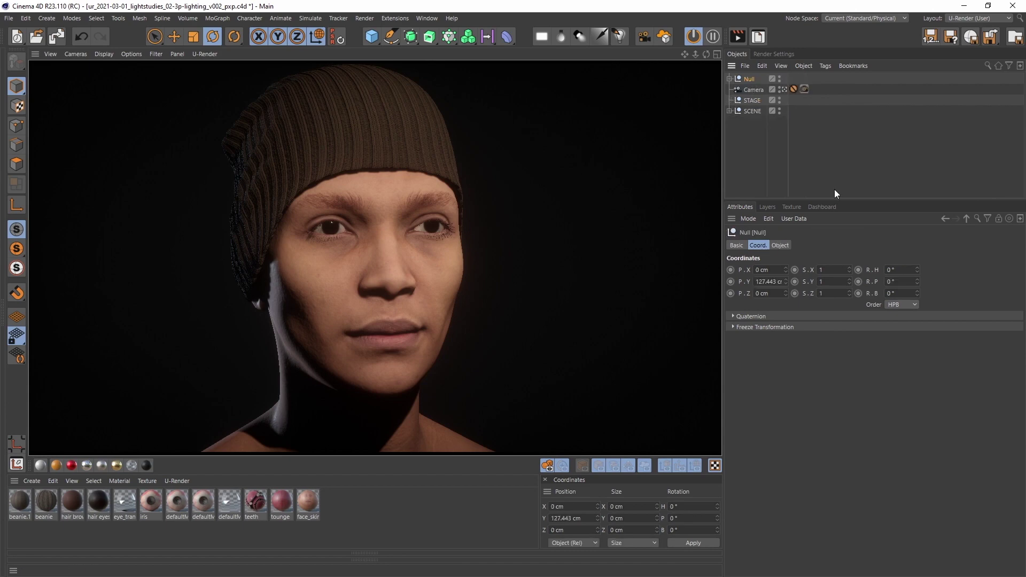
pyautogui.moveTo(919, 272)
pyautogui.mouseDown()
pyautogui.moveTo(962, 272)
pyautogui.moveTo(916, 268)
pyautogui.mouseUp()
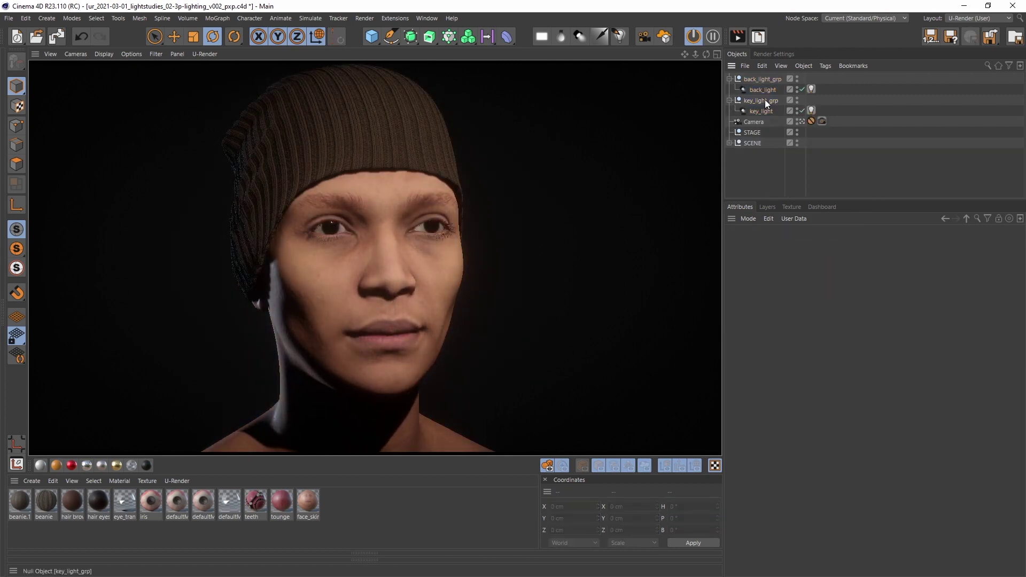
# Rotate key_light_grp to a heading of 18°.
pyautogui.click(765, 99)
pyautogui.click(906, 271)
pyautogui.scroll(10, 906, 271)
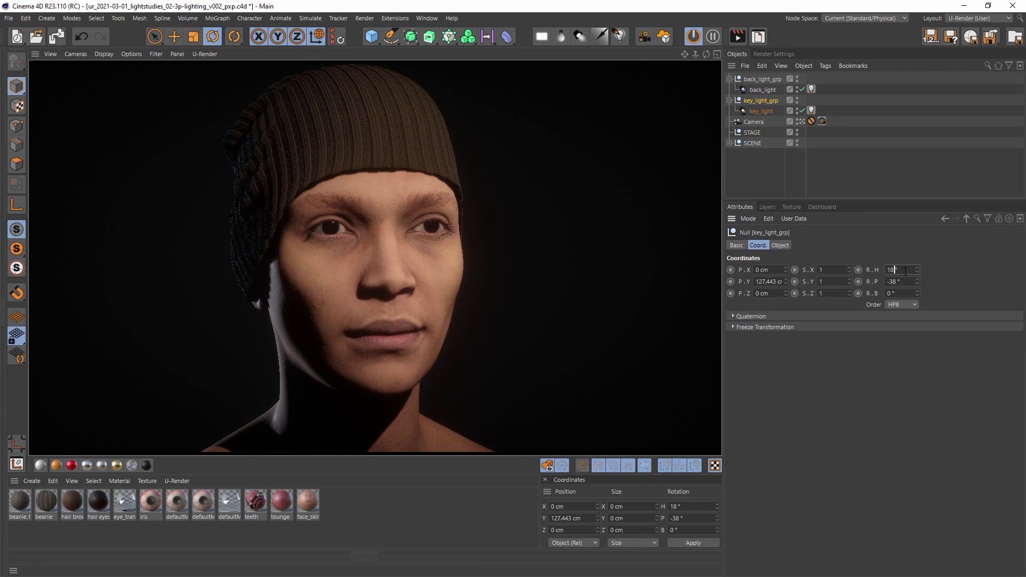
# Duplicate back_light_grp with its light, and rename the copies fill_light_grp and fill_light.
pyautogui.click(764, 78)
pyautogui.keyDown('ctrl'); pyautogui.moveTo(758, 80); pyautogui.dragTo(756, 78); pyautogui.keyUp('ctrl')
pyautogui.doubleClick(756, 78)
pyautogui.write('fill_light_grp')
pyautogui.press('Return')
pyautogui.doubleClick(764, 89)
pyautogui.write('fill_light')
pyautogui.press('Return')
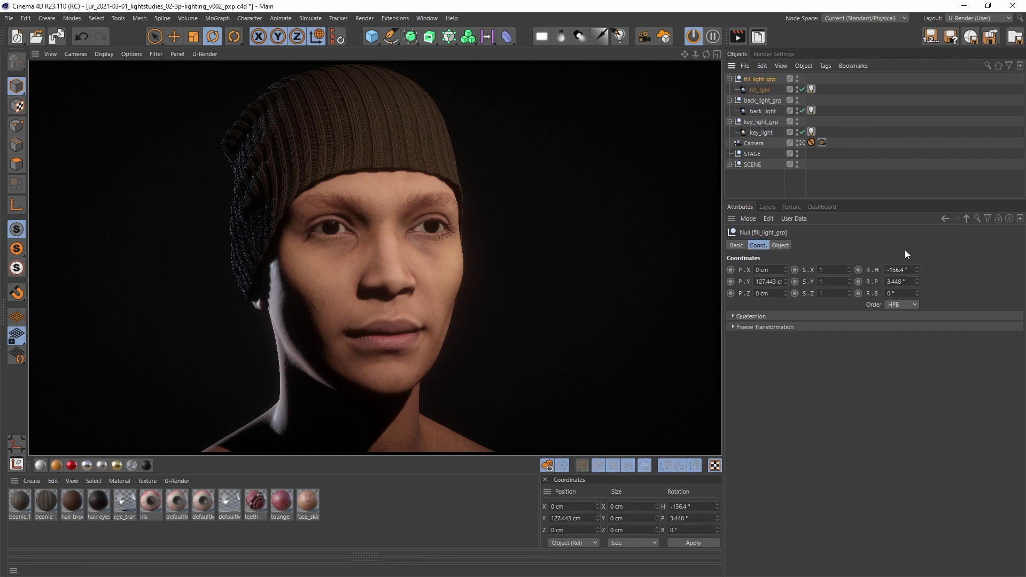
# Make fill_light white at 30% intensity, and rotate fill_light_grp to a heading of about -9° and a pitch of about -13°.
pyautogui.click(812, 89)
pyautogui.moveTo(903, 332); pyautogui.dragTo(877, 337)
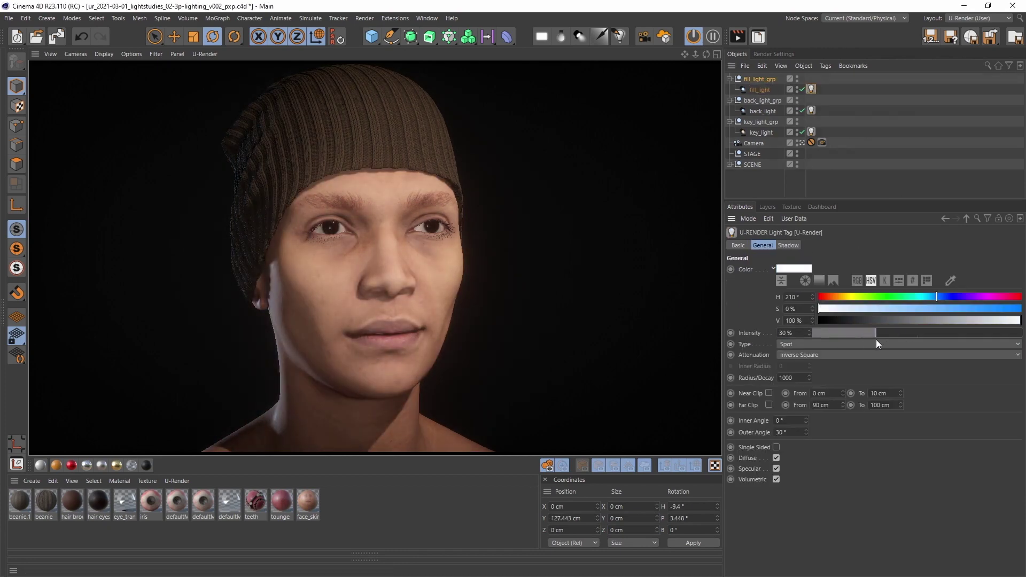
pyautogui.click(760, 78)
pyautogui.moveTo(917, 281); pyautogui.dragTo(917, 287)
# Check fill_light's shadow settings and rotate fill_light_grp to a pitch of about -16°.
pyautogui.click(812, 88)
pyautogui.click(788, 245)
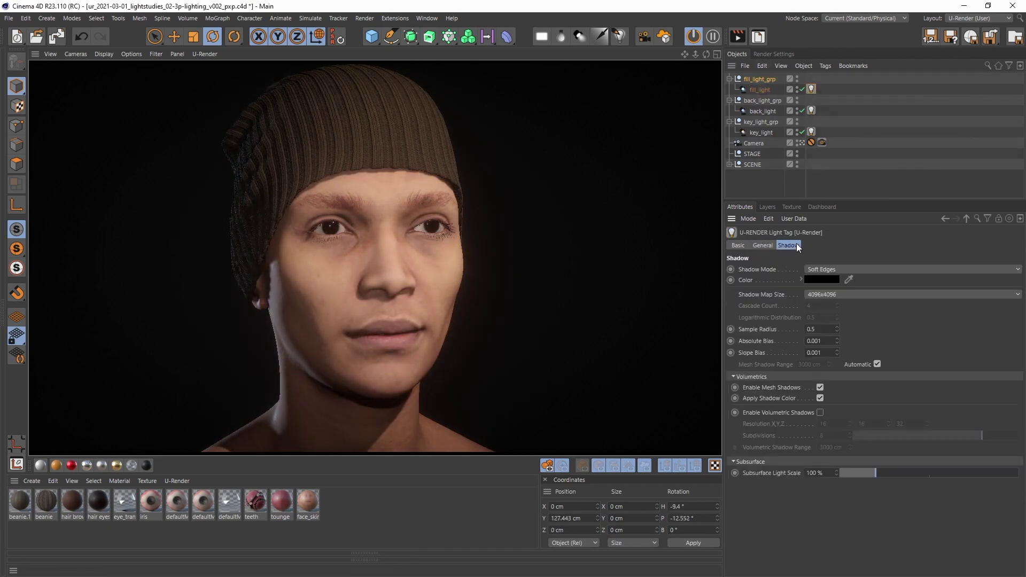
pyautogui.click(763, 79)
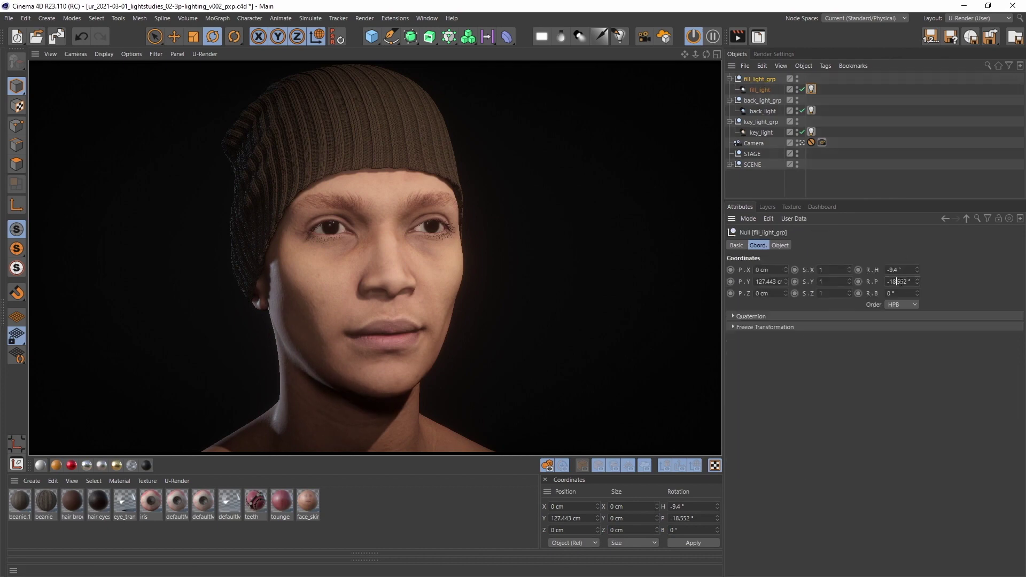
# Give fill_light a warm color with hue 30° and saturation 20%, and set its intensity to 26%.
pyautogui.click(812, 89)
pyautogui.doubleClick(803, 296)
pyautogui.write('30')
pyautogui.press('Return')
pyautogui.moveTo(829, 311); pyautogui.dragTo(859, 310)
# Toggle the individual lights off and on to compare their contribution to the portrait.
pyautogui.click(802, 90)
pyautogui.click(803, 89)
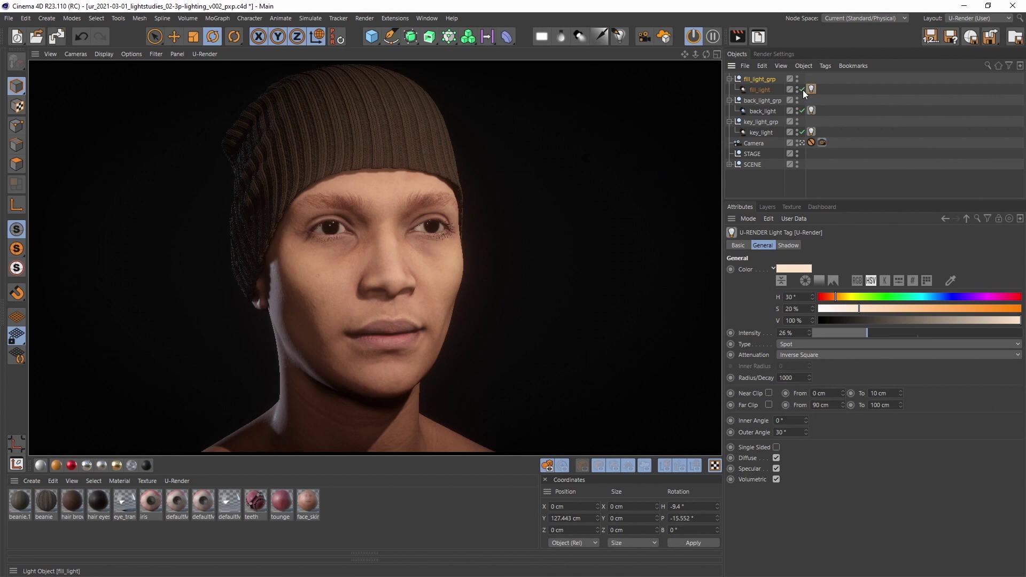
pyautogui.click(802, 111)
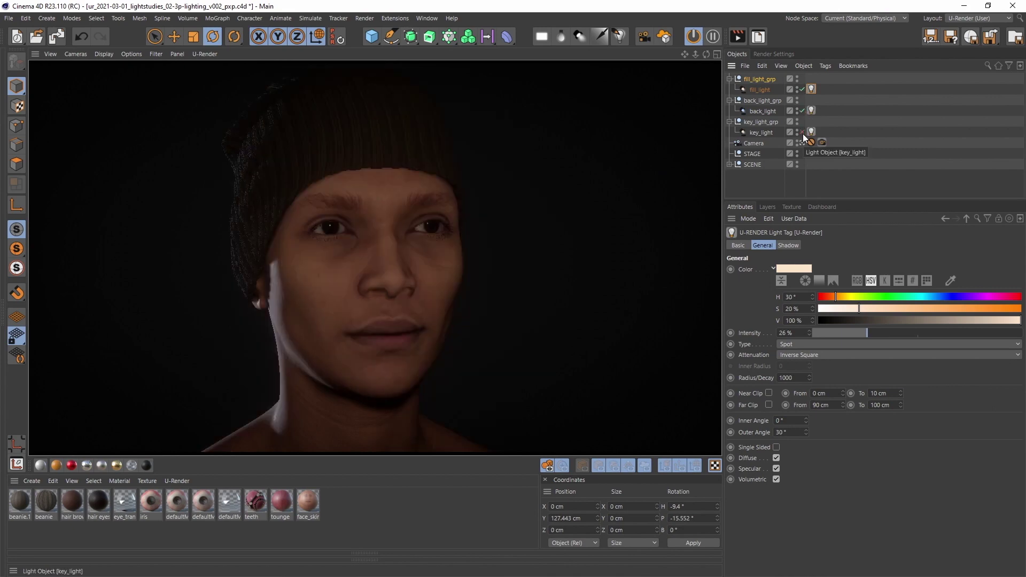
# Set the sample radius of key_light's shadow to 1.
pyautogui.click(812, 132)
pyautogui.click(789, 245)
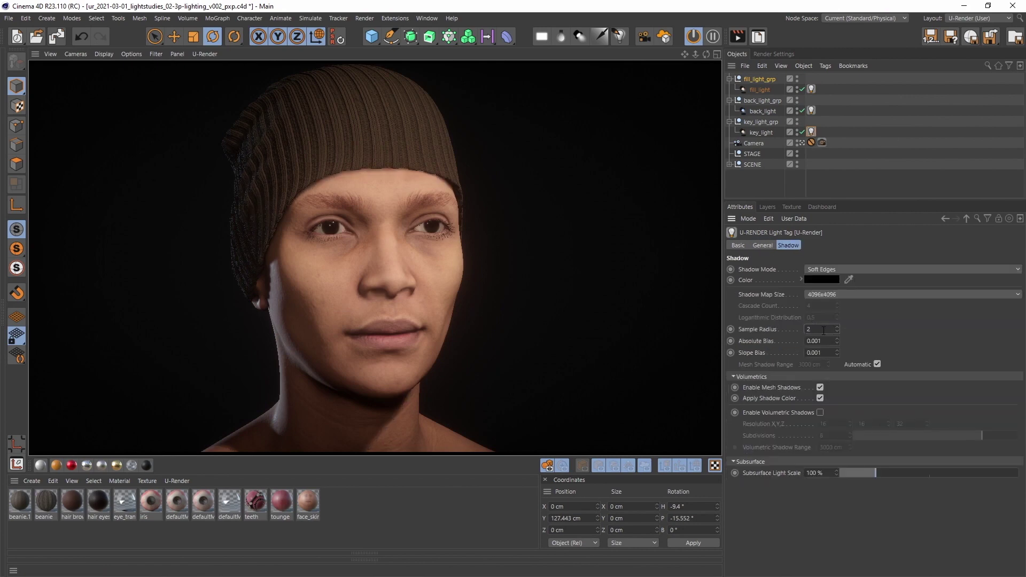
pyautogui.click(809, 166)
# In the U-Render environment settings, lower the environment map exposure to about 0.5 and the image based lighting exposure to 0.01.
pyautogui.click(773, 54)
pyautogui.moveTo(823, 201); pyautogui.dragTo(845, 423)
pyautogui.click(909, 220)
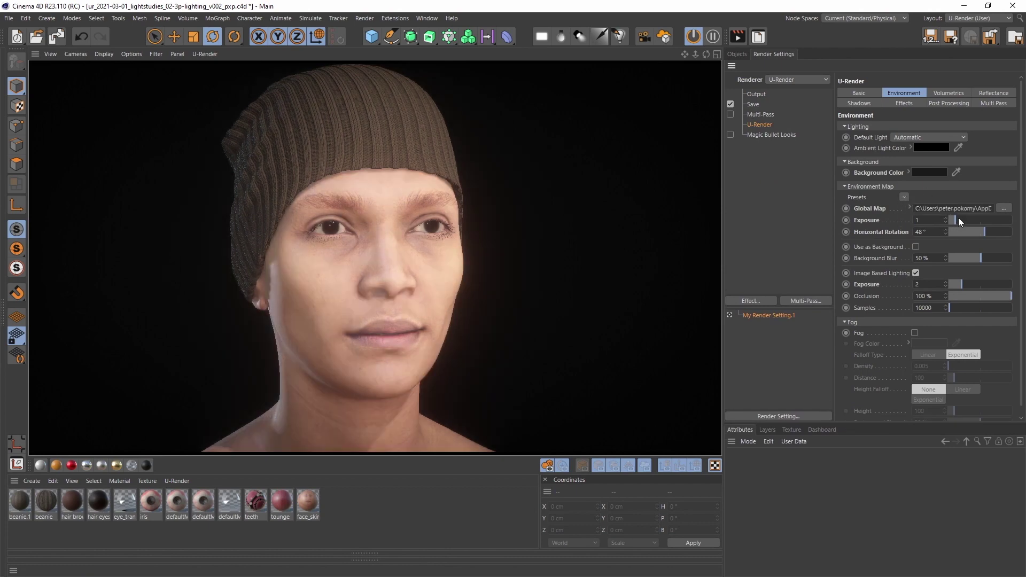
pyautogui.moveTo(955, 220); pyautogui.dragTo(952, 220)
pyautogui.moveTo(961, 284); pyautogui.dragTo(949, 284)
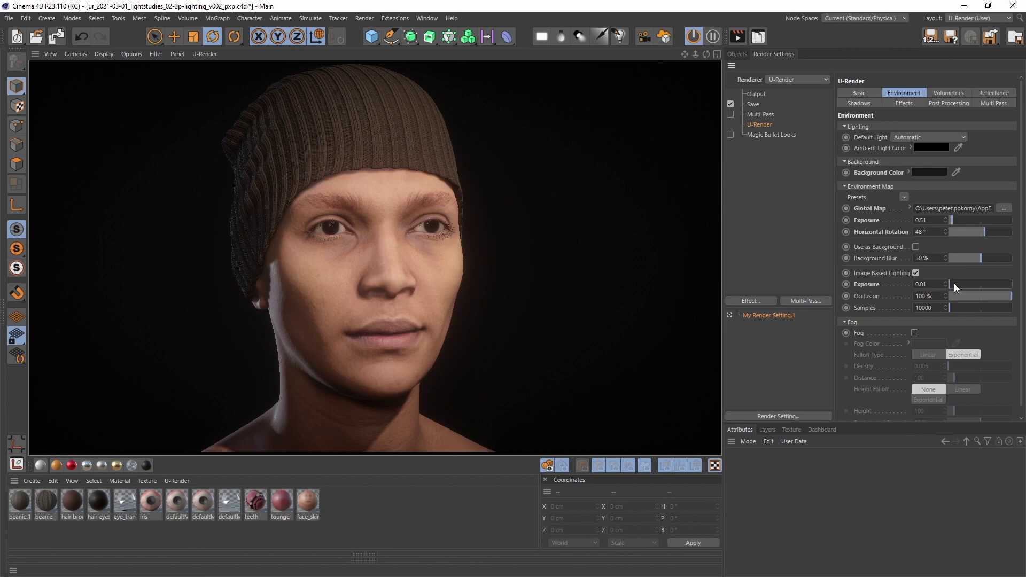
# Set the environment map's horizontal rotation to -97°, and set both its exposure and the image based lighting exposure to 0.71.
pyautogui.moveTo(954, 220); pyautogui.dragTo(984, 233)
pyautogui.click(995, 233)
pyautogui.moveTo(977, 231); pyautogui.dragTo(973, 231)
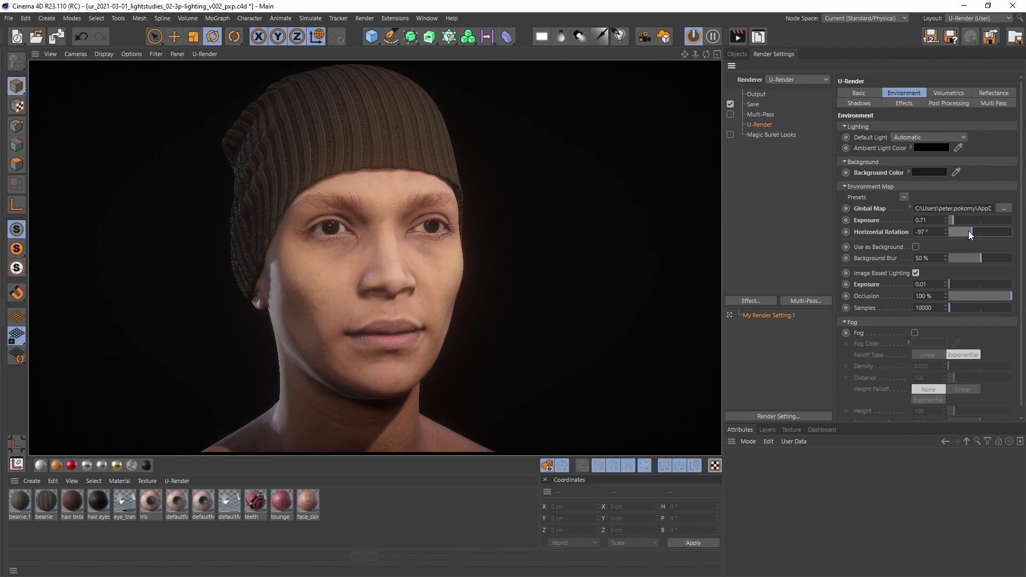
pyautogui.click(954, 284)
pyautogui.click(929, 282)
pyautogui.click(930, 283)
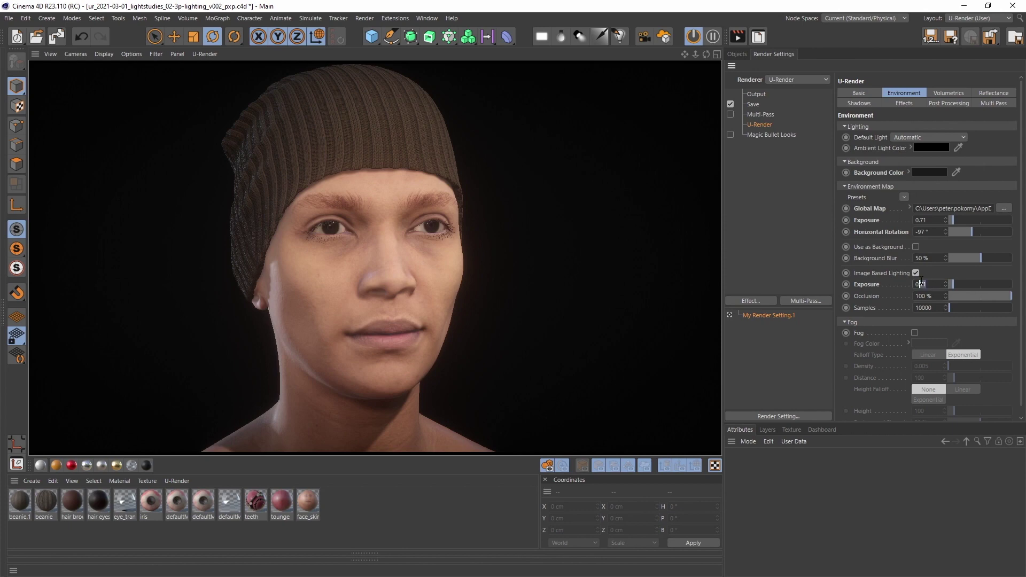
# Brighten the environment's background color to a medium grey.
pyautogui.click(926, 173)
pyautogui.moveTo(880, 194); pyautogui.dragTo(941, 195)
pyautogui.click(901, 212)
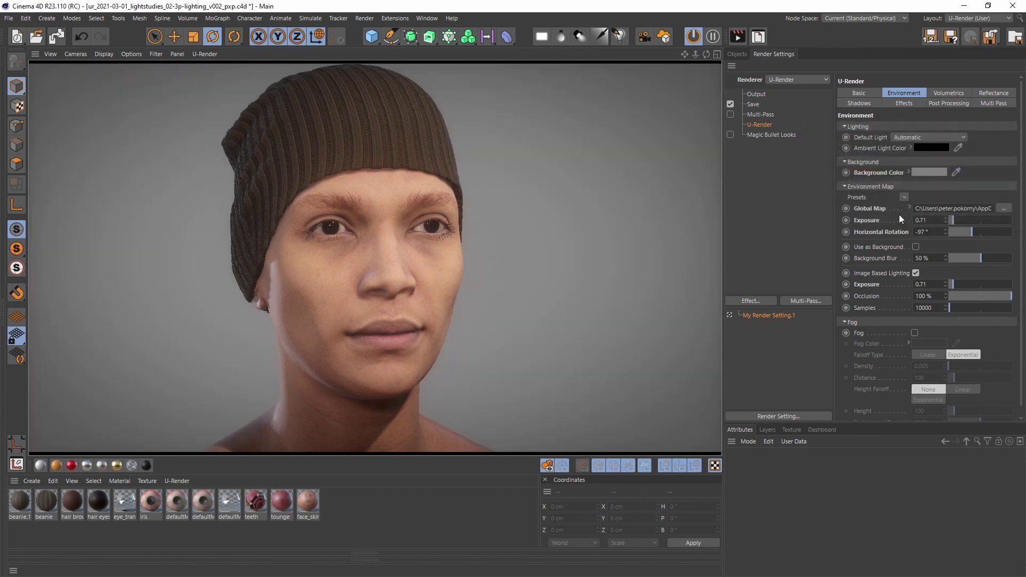
# Set the image based lighting exposure to 1 and the environment map exposure to 0.5.
pyautogui.moveTo(931, 284); pyautogui.dragTo(876, 283)
pyautogui.write('1')
pyautogui.press('Return')
pyautogui.moveTo(930, 220); pyautogui.dragTo(860, 216)
pyautogui.write('1')
pyautogui.press('Return')
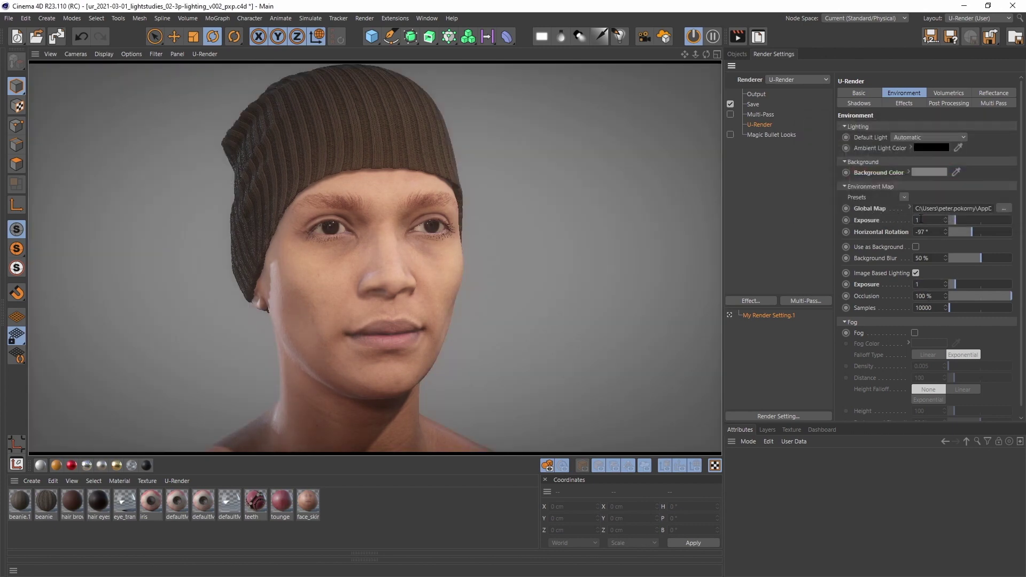
pyautogui.write('0.5')
pyautogui.press('Return')
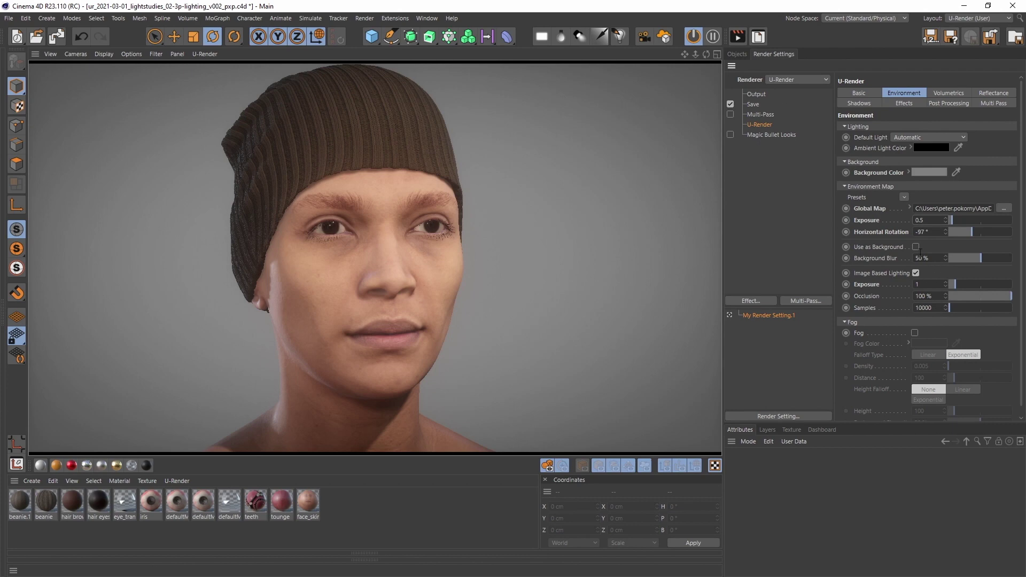
# Set key_light's intensity to 150% in its U-Render light tag.
pyautogui.click(736, 54)
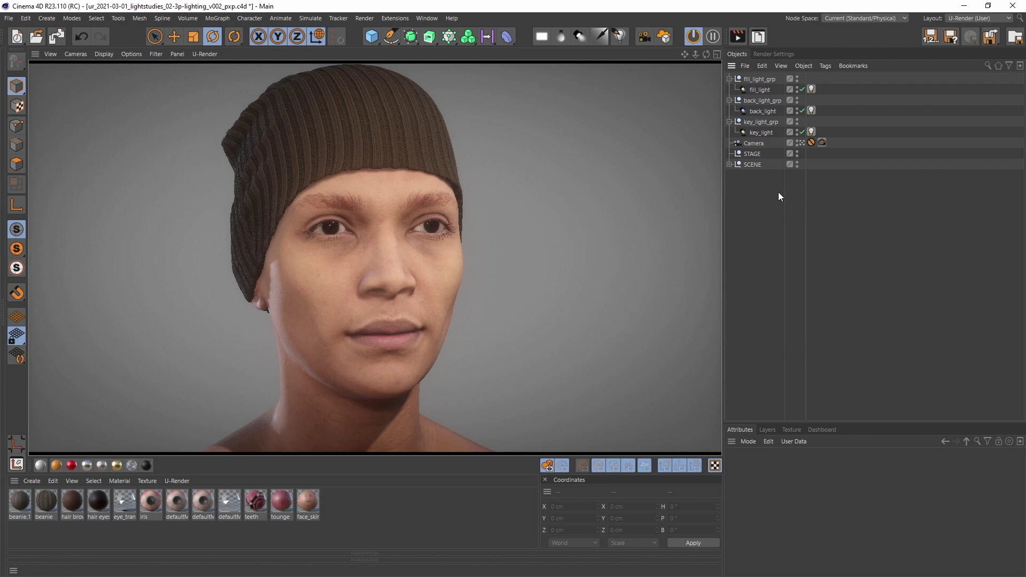
pyautogui.click(812, 131)
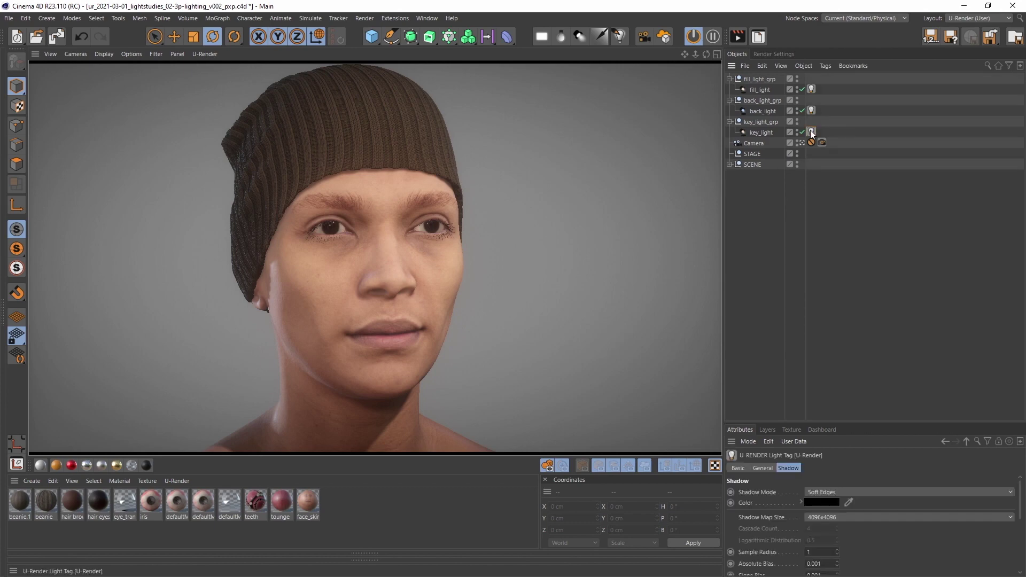
pyautogui.moveTo(843, 422); pyautogui.dragTo(829, 265)
pyautogui.click(762, 312)
pyautogui.doubleClick(789, 399)
pyautogui.write('150')
pyautogui.press('Return')
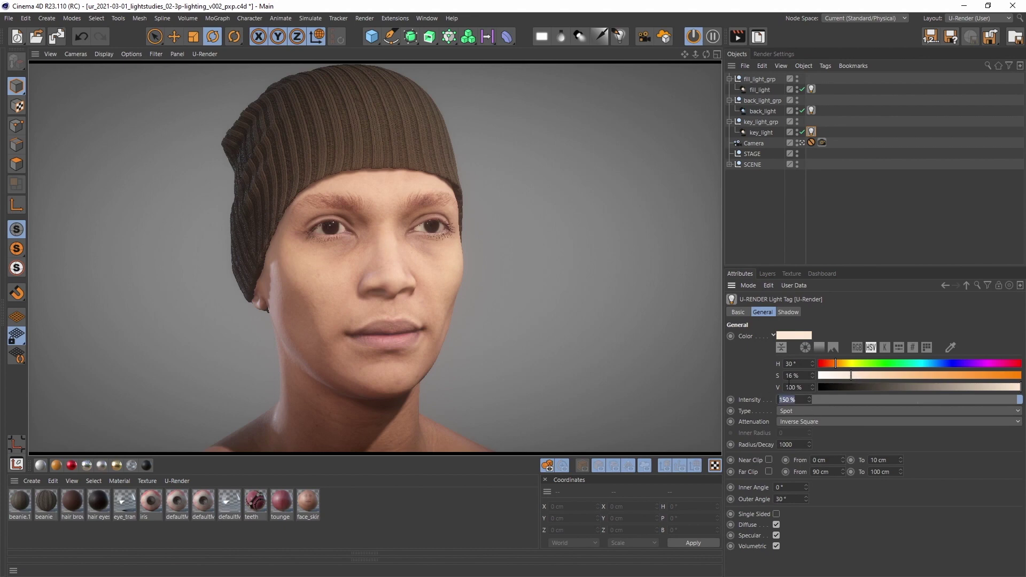
pyautogui.click(772, 189)
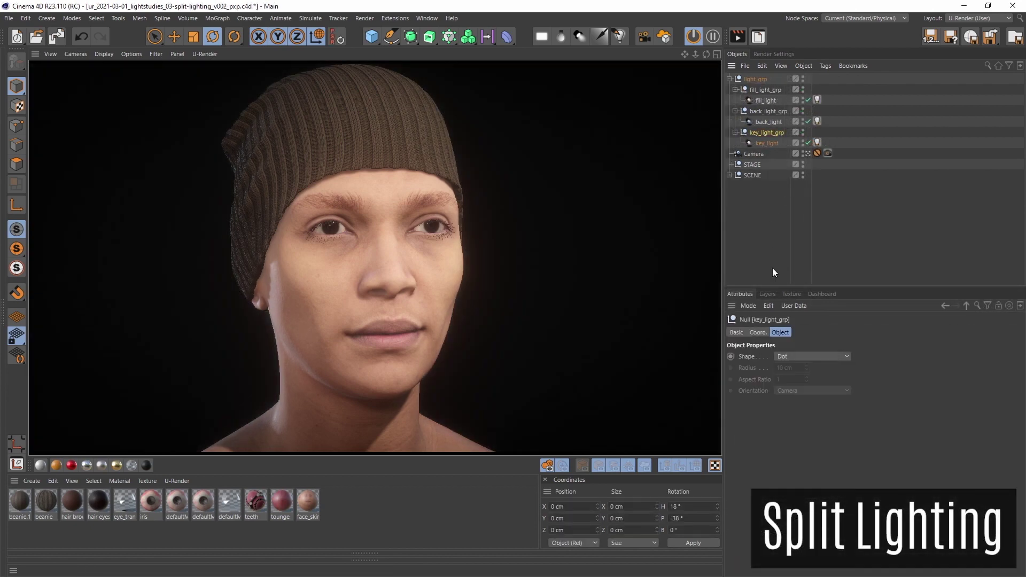
# Rotate key_light_grp to a heading of 95° for split lighting, and switch off fill_light and back_light.
pyautogui.click(758, 332)
pyautogui.moveTo(918, 354); pyautogui.dragTo(844, 247)
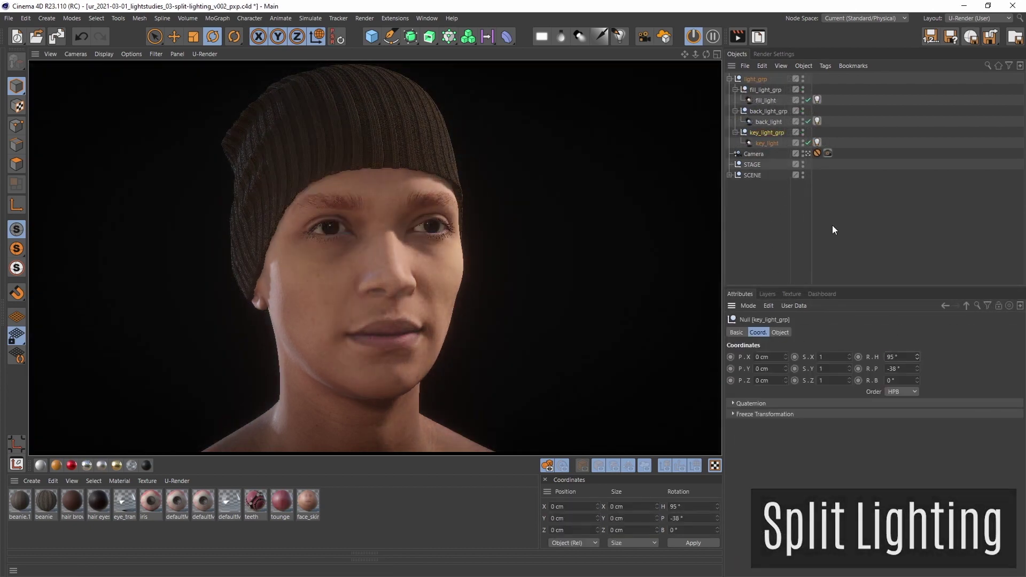
pyautogui.click(808, 100)
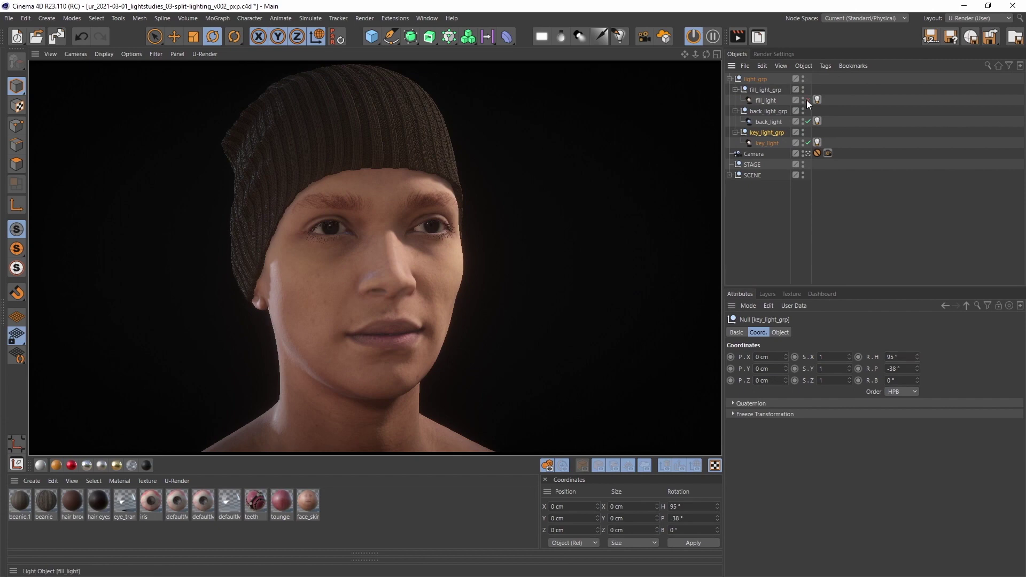
# Lower both the environment map exposure and the image based lighting exposure to 0.1.
pyautogui.click(768, 54)
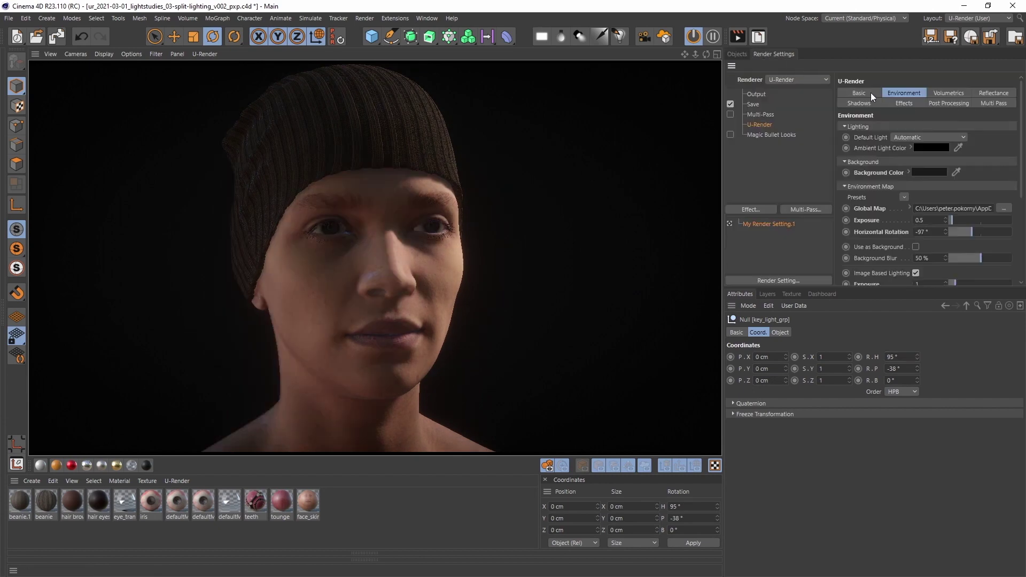
pyautogui.moveTo(943, 288)
pyautogui.mouseDown()
pyautogui.moveTo(939, 311)
pyautogui.moveTo(950, 284)
pyautogui.mouseUp()
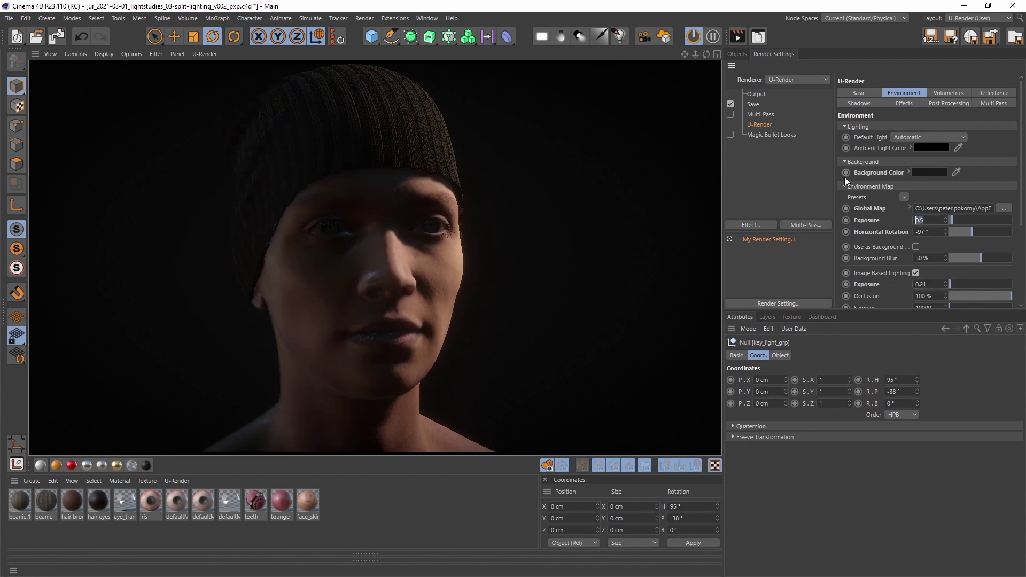
pyautogui.write('0.1')
pyautogui.press('Return')
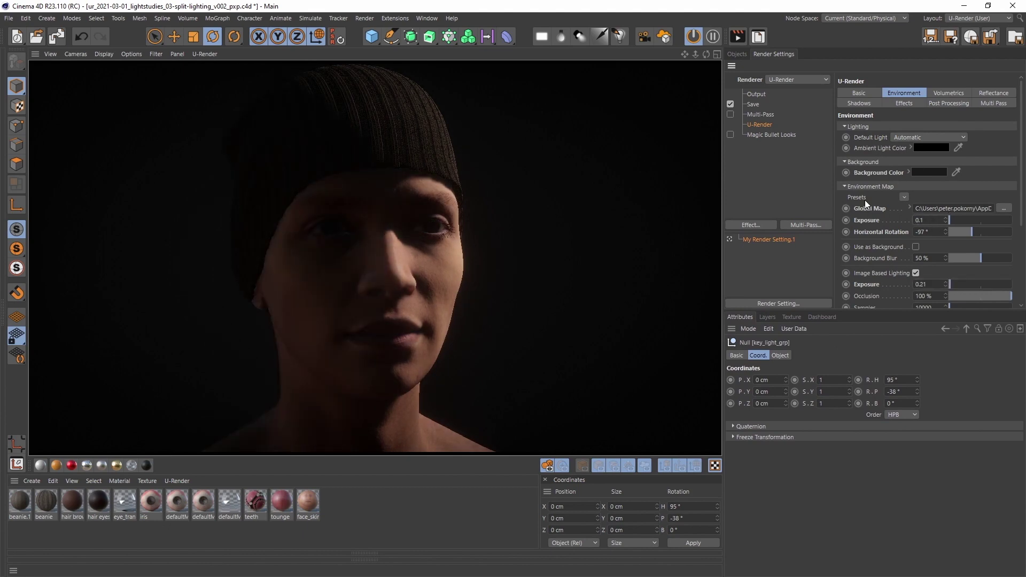
pyautogui.doubleClick(921, 284)
pyautogui.write('0.1')
pyautogui.press('Return')
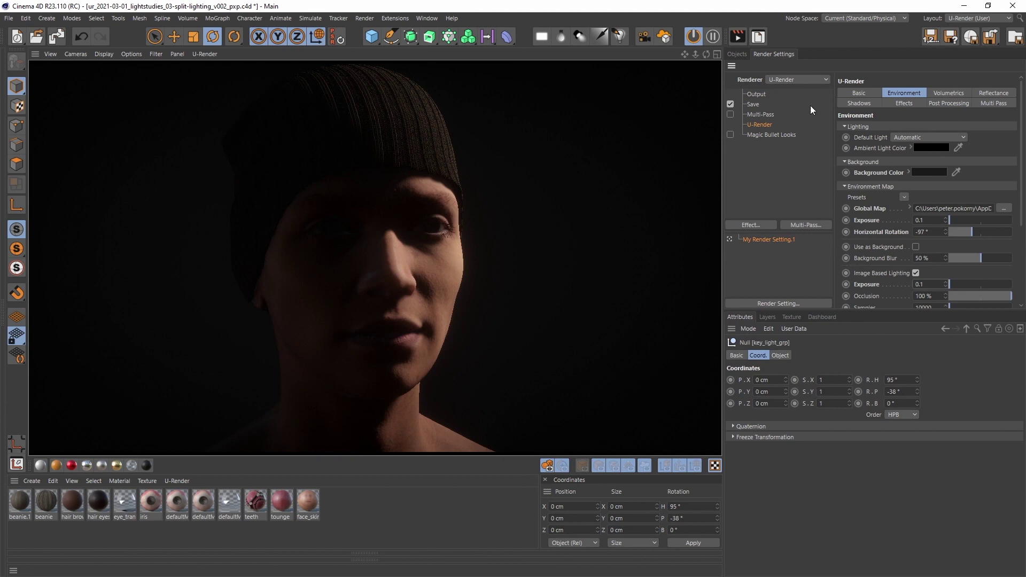
# Rotate key_light_grp to a heading of 78°.
pyautogui.click(737, 54)
pyautogui.moveTo(916, 378); pyautogui.dragTo(917, 387)
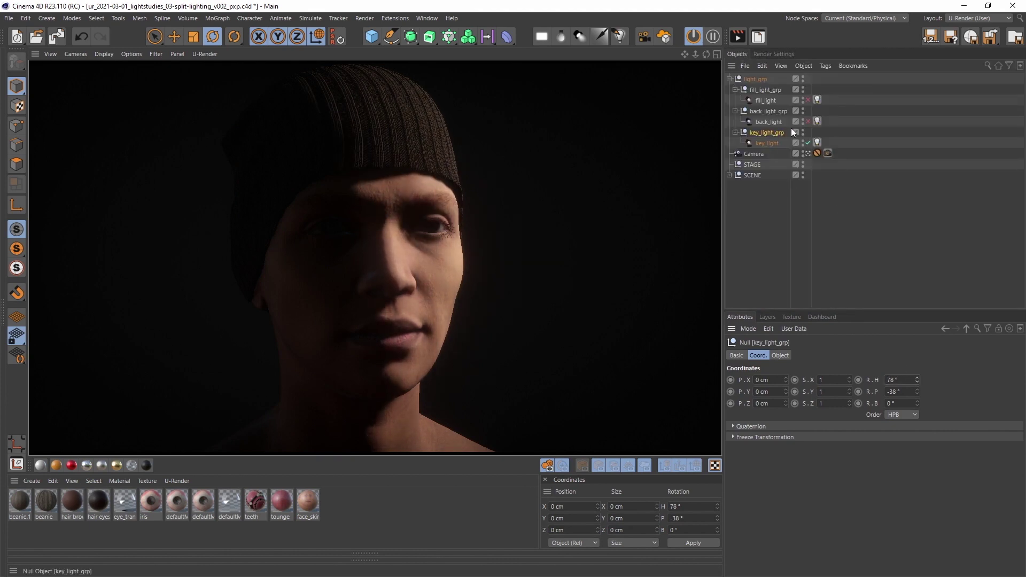
# Switch on back_light and tilt back_light_grp down to a pitch of -29.552°.
pyautogui.click(809, 122)
pyautogui.click(780, 110)
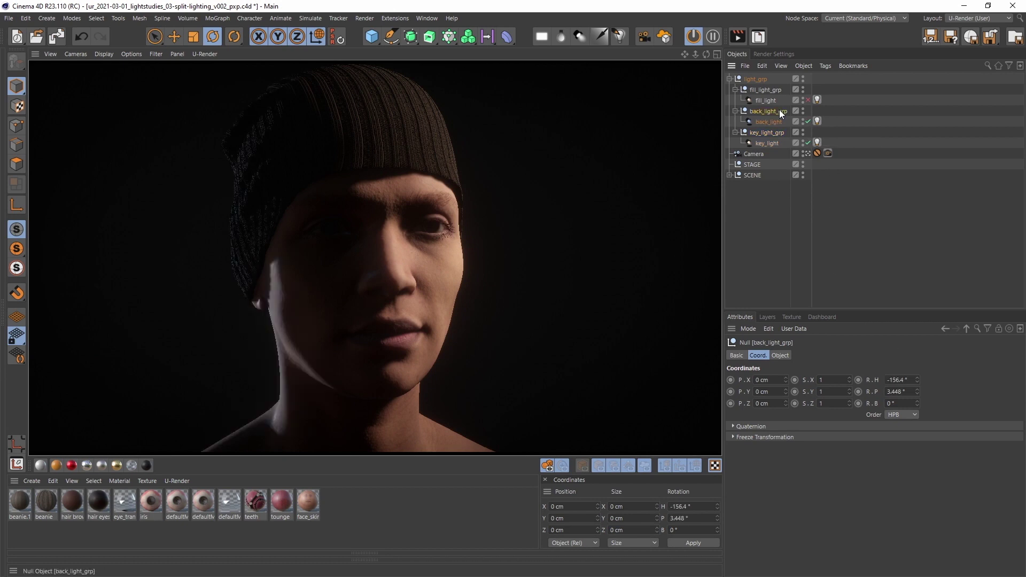
pyautogui.click(917, 392)
pyautogui.moveTo(919, 378); pyautogui.dragTo(918, 410)
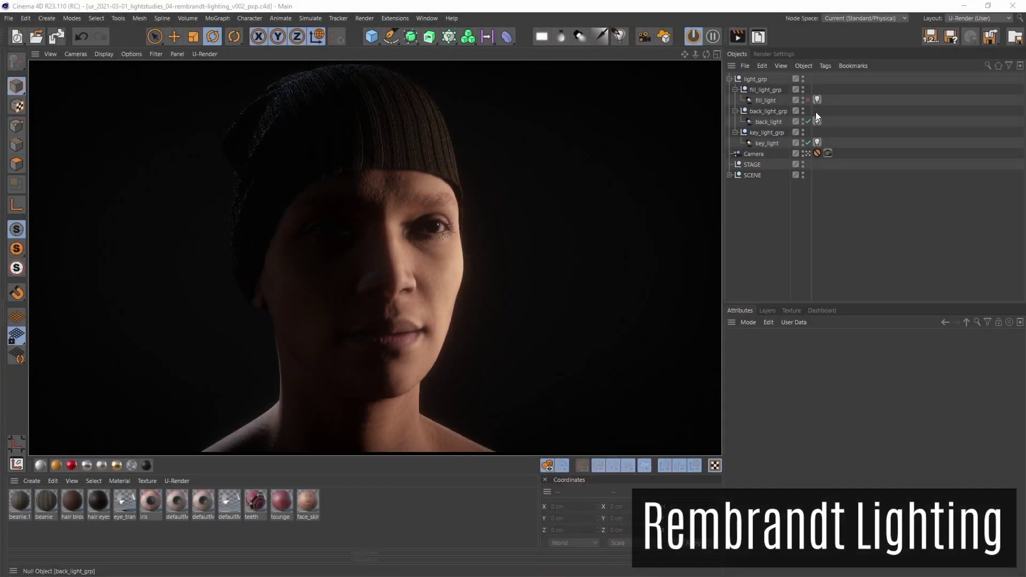
# For Rembrandt lighting, switch off back_light and rotate key_light_grp to a heading of 63° and a pitch of -44°.
pyautogui.click(808, 122)
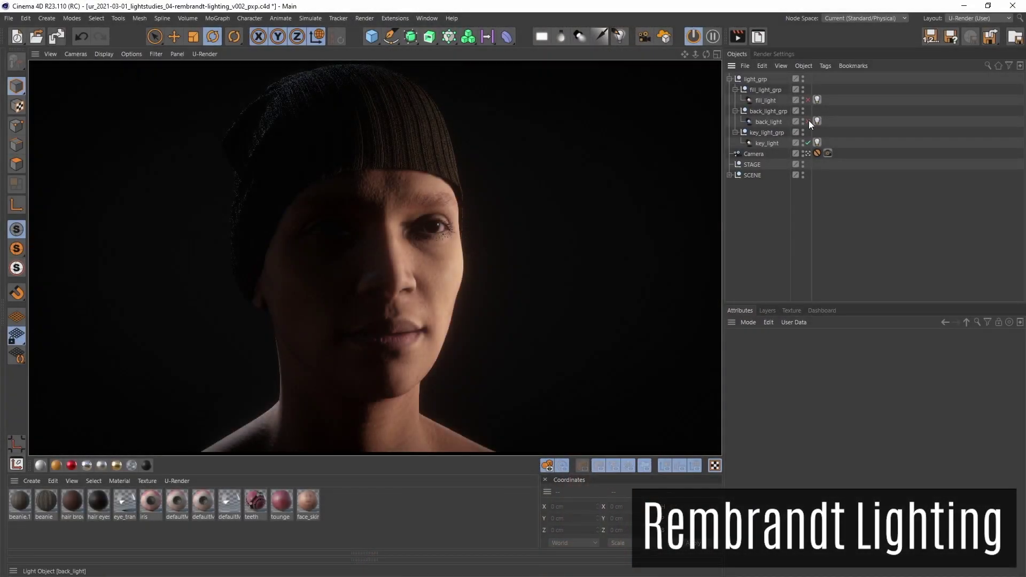
pyautogui.click(773, 132)
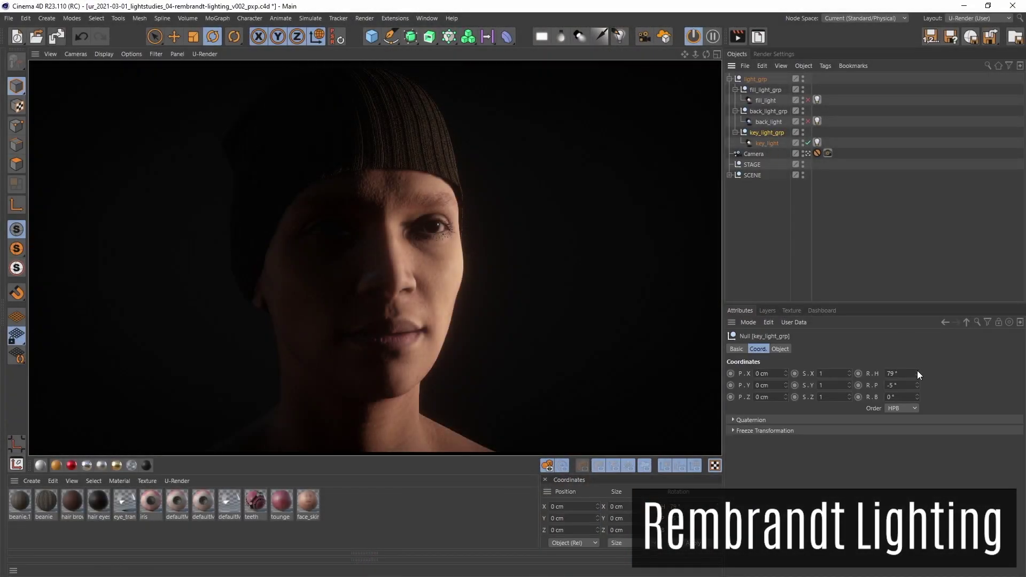
pyautogui.moveTo(919, 384); pyautogui.dragTo(918, 422)
pyautogui.moveTo(918, 374)
pyautogui.mouseDown()
pyautogui.moveTo(918, 385)
pyautogui.moveTo(911, 379)
pyautogui.mouseUp()
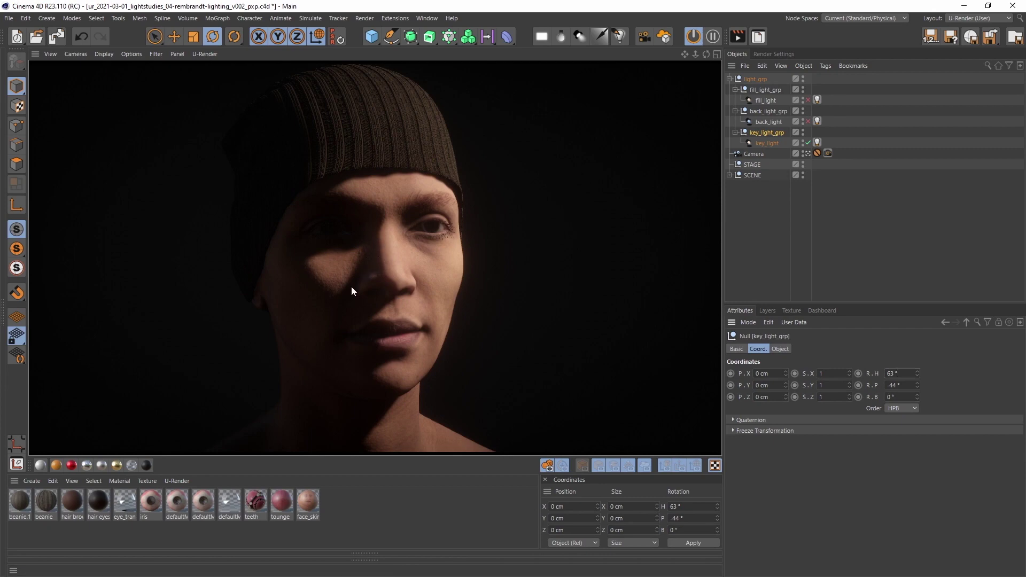
# Switch on back_light and rotate back_light_grp to a heading of -158.4°.
pyautogui.click(770, 112)
pyautogui.click(807, 122)
pyautogui.moveTo(917, 373); pyautogui.dragTo(917, 367)
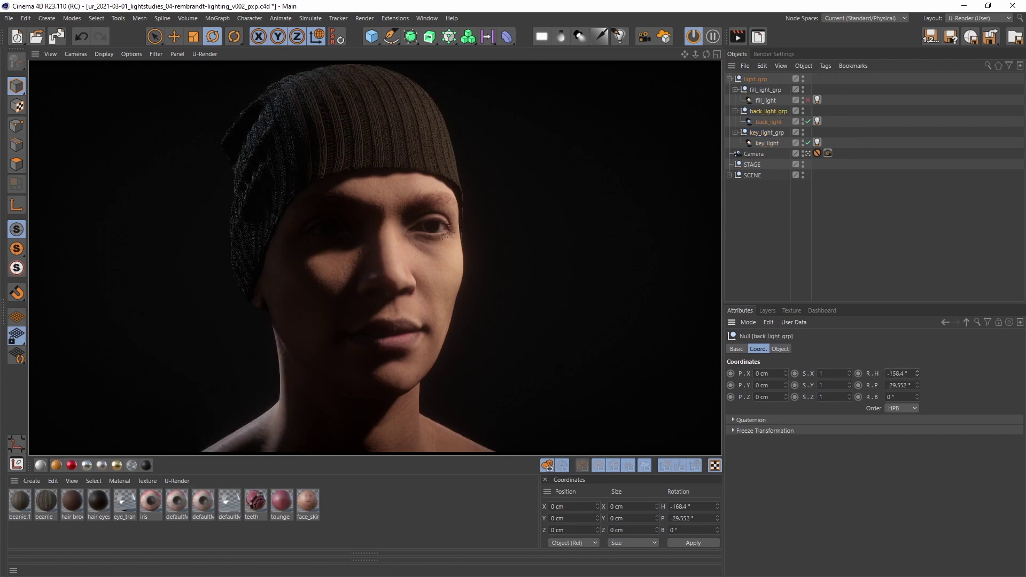
# Switch on fill_light, rotate fill_light_grp to a heading of -22.4°, and open fill_light's U-Render light tag.
pyautogui.click(808, 100)
pyautogui.click(765, 90)
pyautogui.moveTo(918, 374); pyautogui.dragTo(917, 382)
pyautogui.click(817, 101)
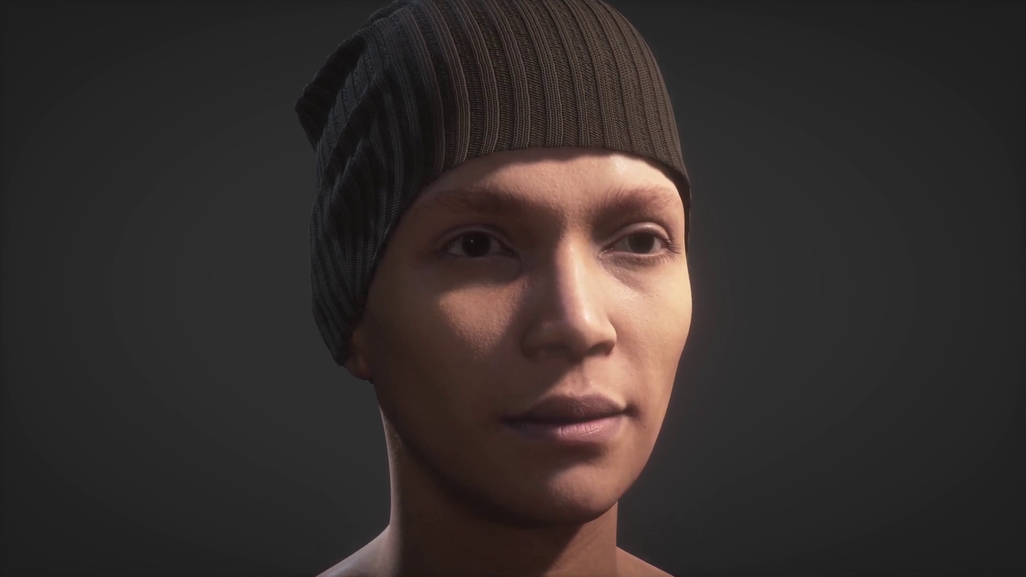
# For back lighting, switch off key_light and fill_light and rotate back_light_grp to a heading of -233.4° and a pitch of -15.552°.
pyautogui.click(809, 143)
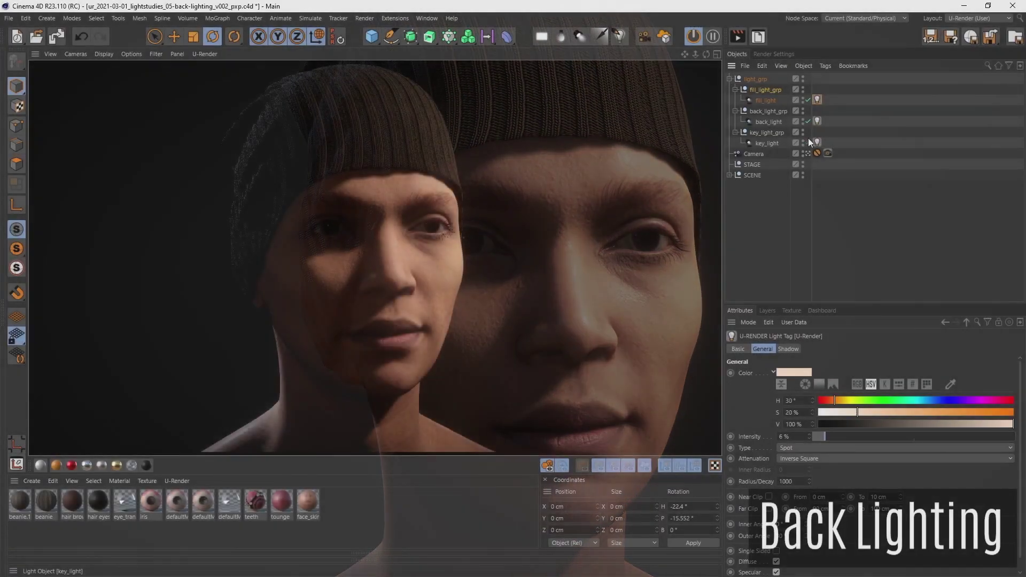
pyautogui.click(808, 100)
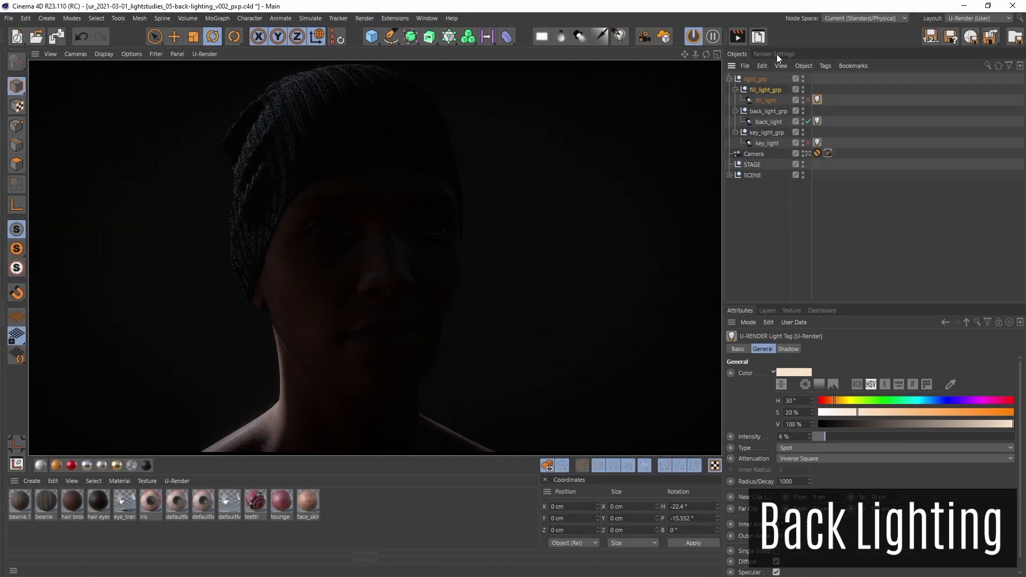
pyautogui.click(768, 111)
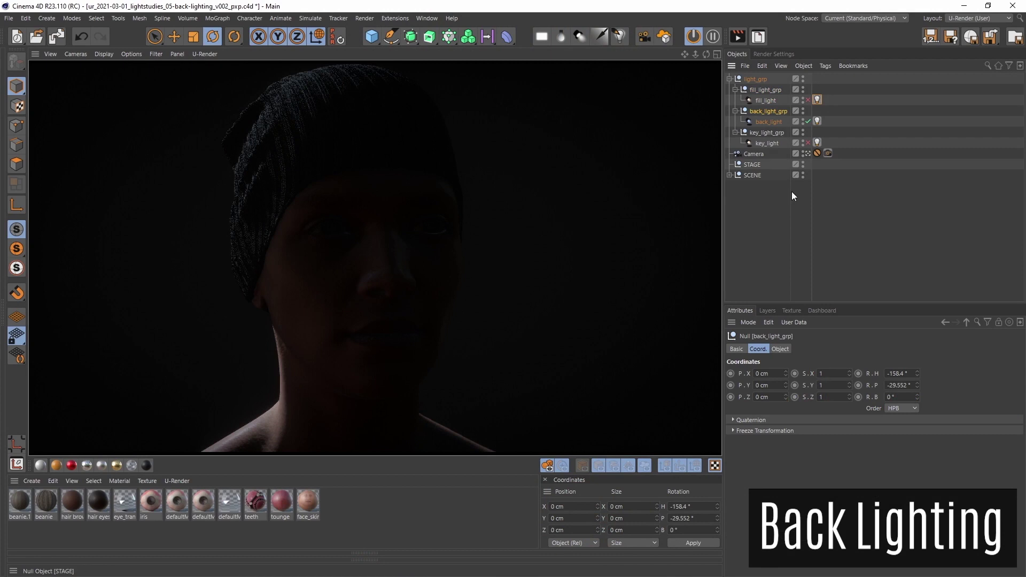
pyautogui.moveTo(917, 386)
pyautogui.mouseDown()
pyautogui.moveTo(917, 405)
pyautogui.moveTo(917, 375)
pyautogui.mouseUp()
pyautogui.click(908, 373)
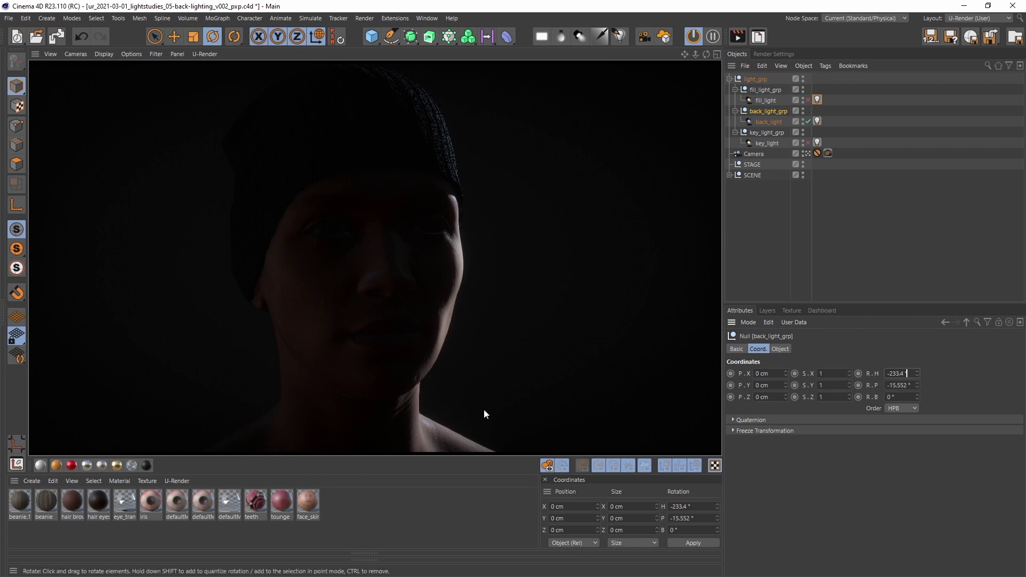
# Switch on key_light and lower its intensity to about 5% in its U-Render light tag.
pyautogui.click(808, 143)
pyautogui.click(817, 142)
pyautogui.moveTo(874, 437); pyautogui.dragTo(841, 436)
# Switch on fill_light, rotate fill_light_grp to a heading of -60.4°, and set the fill light's intensity to 14%.
pyautogui.click(808, 100)
pyautogui.click(765, 89)
pyautogui.click(817, 100)
pyautogui.click(817, 143)
pyautogui.click(818, 100)
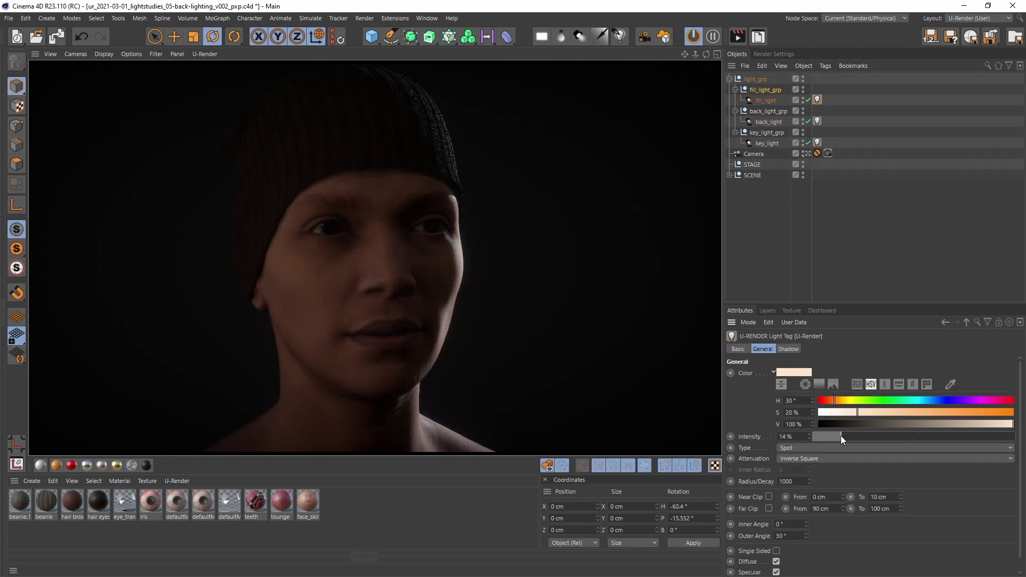
pyautogui.click(769, 88)
pyautogui.click(817, 99)
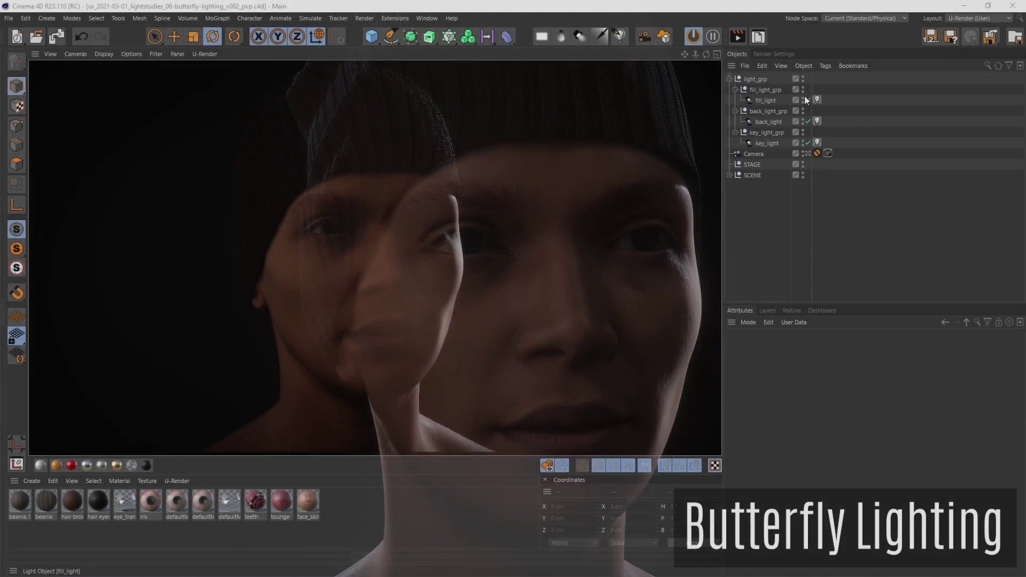
# For butterfly lighting, switch off fill_light and back_light and raise key_light's intensity to its slider maximum.
pyautogui.click(808, 100)
pyautogui.click(808, 121)
pyautogui.click(767, 133)
pyautogui.click(818, 143)
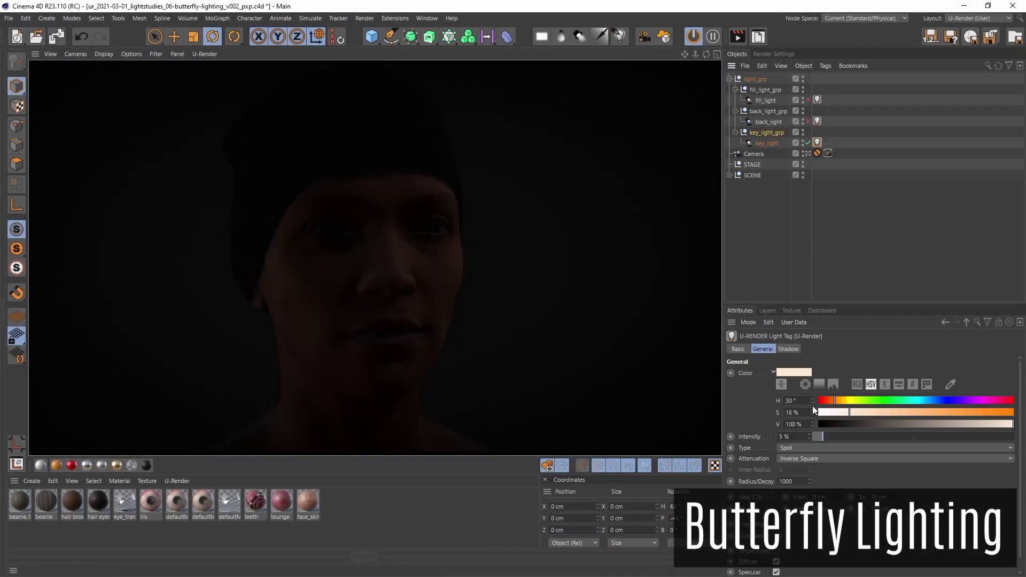
pyautogui.moveTo(815, 435); pyautogui.dragTo(1012, 435)
# Center key_light_grp in front of the face with a heading of 0° and raise the light to a pitch of -55°.
pyautogui.click(775, 134)
pyautogui.doubleClick(898, 373)
pyautogui.write('0')
pyautogui.press('Tab')
pyautogui.write('0')
pyautogui.press('Return')
pyautogui.moveTo(917, 385); pyautogui.dragTo(917, 376)
pyautogui.moveTo(917, 385); pyautogui.dragTo(918, 431)
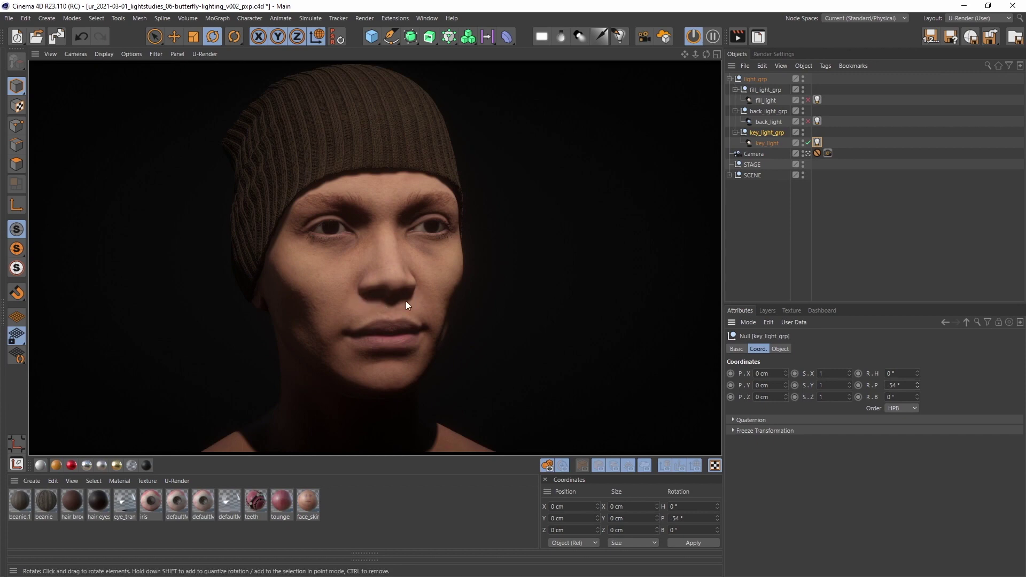
pyautogui.scroll(-1, 898, 383)
# Set the shadow Sample Radius of key_light to 1.76 in its U-Render light tag.
pyautogui.click(780, 349)
pyautogui.click(818, 143)
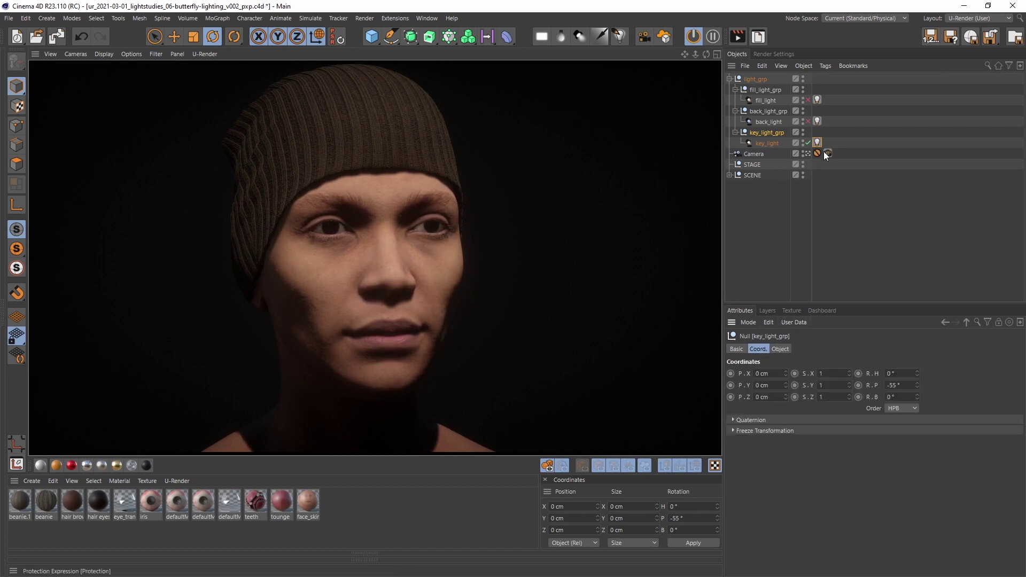
pyautogui.click(788, 349)
pyautogui.moveTo(838, 432); pyautogui.dragTo(855, 433)
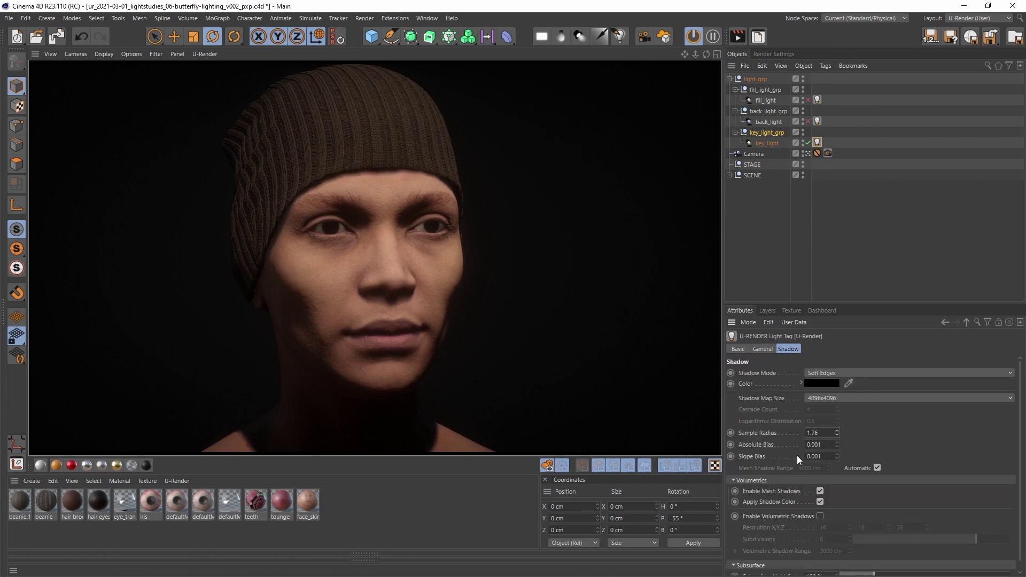
# Boost key_light's intensity to 150%.
pyautogui.click(763, 349)
pyautogui.moveTo(797, 437); pyautogui.dragTo(735, 432)
pyautogui.write('150')
pyautogui.press('Return')
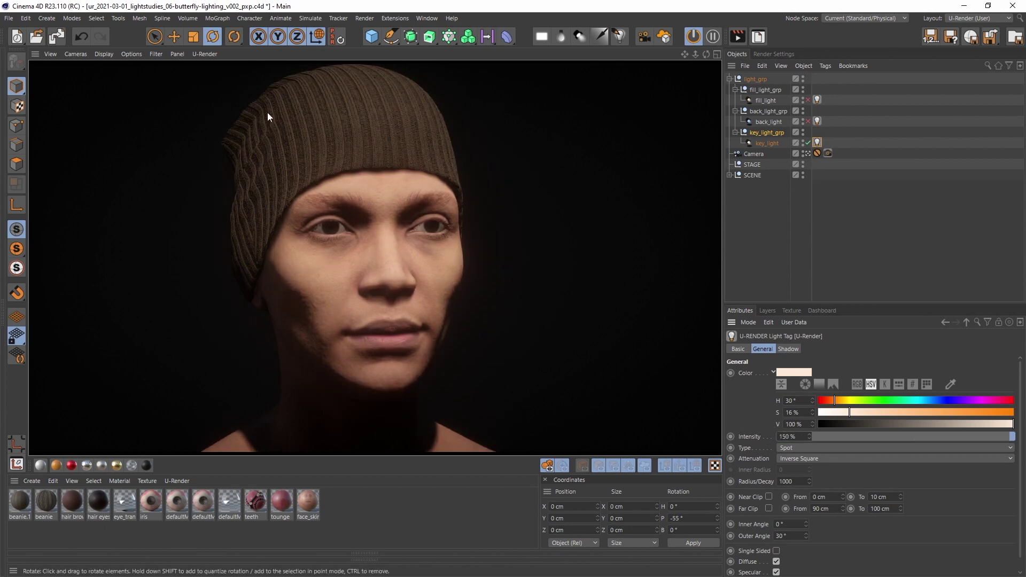
# Switch on fill_light and set fill_light_grp to a heading of 0° and a pitch of 2°.
pyautogui.click(770, 90)
pyautogui.click(807, 100)
pyautogui.click(780, 348)
pyautogui.click(758, 349)
pyautogui.moveTo(917, 385)
pyautogui.mouseDown()
pyautogui.moveTo(917, 376)
pyautogui.moveTo(917, 386)
pyautogui.mouseUp()
# Toggle fill_light off and on to compare its effect, and raise its intensity to about 27%.
pyautogui.click(809, 99)
pyautogui.click(809, 99)
pyautogui.click(809, 99)
pyautogui.click(809, 99)
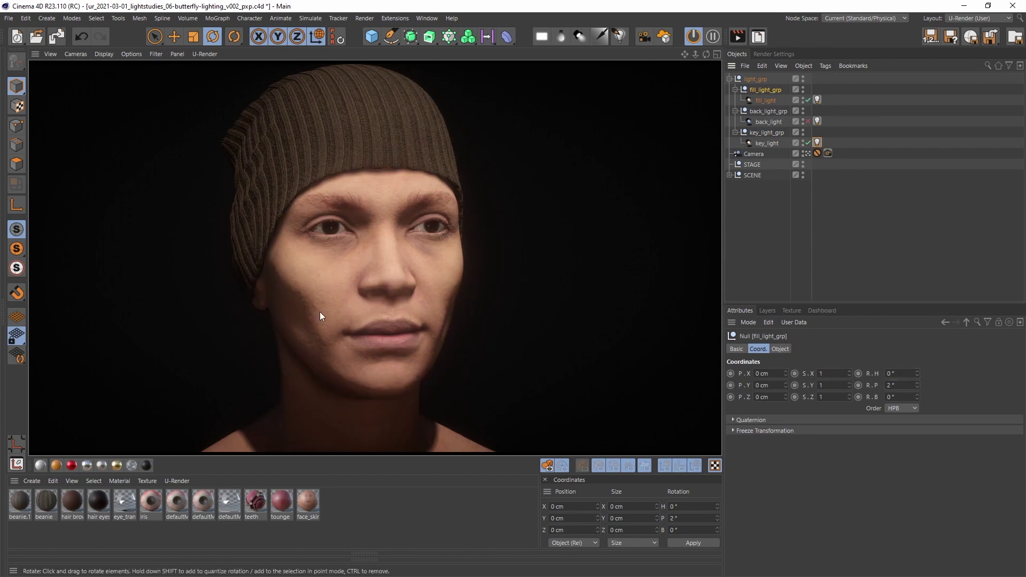
pyautogui.click(817, 100)
pyautogui.moveTo(828, 435); pyautogui.dragTo(897, 431)
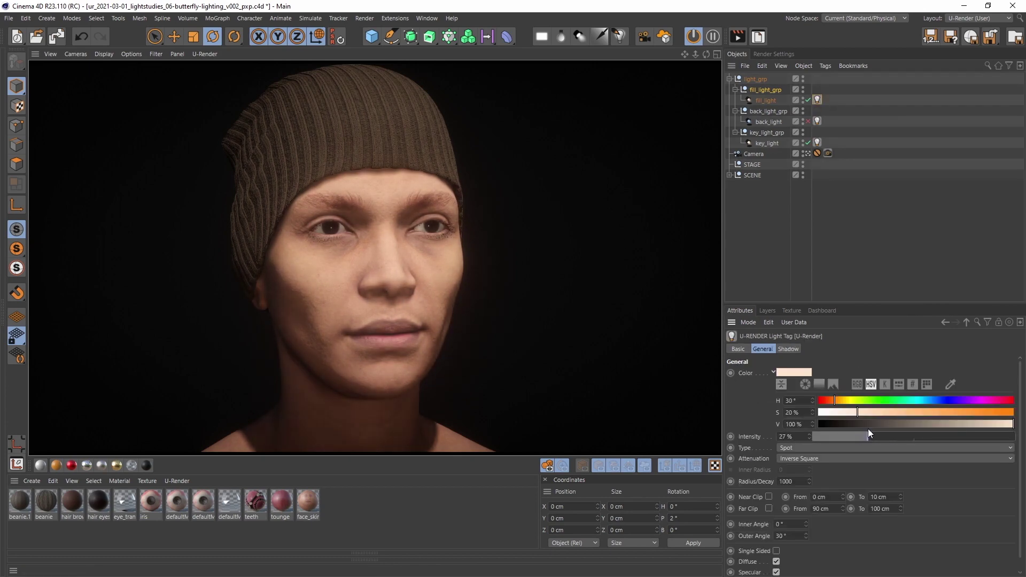
# Switch on back_light, rotate back_light_grp to a heading of -160.4° and a pitch of -14.552°, and toggle the light to compare.
pyautogui.click(774, 110)
pyautogui.click(808, 121)
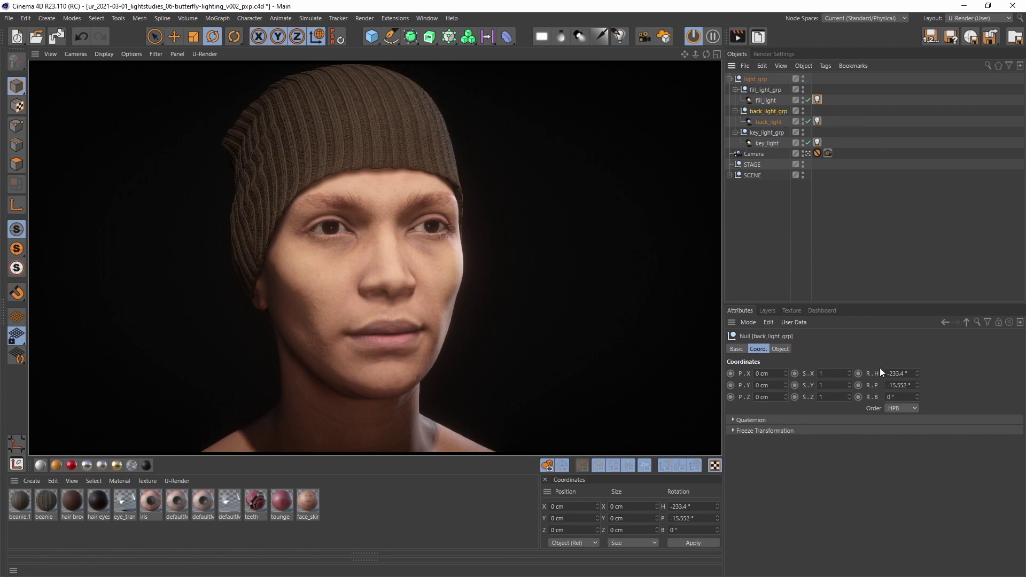
pyautogui.moveTo(917, 385); pyautogui.dragTo(917, 391)
pyautogui.moveTo(917, 373); pyautogui.dragTo(917, 347)
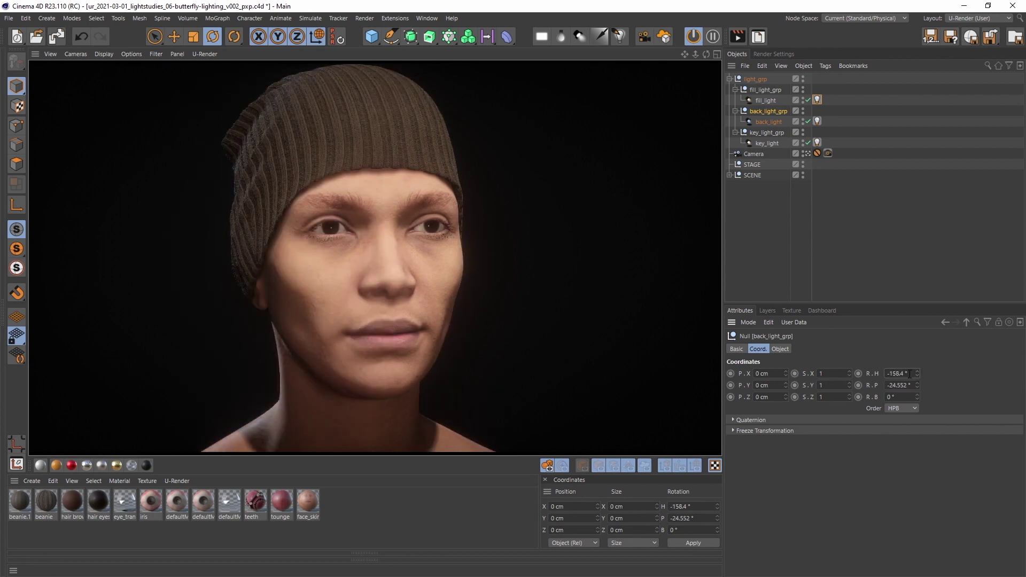
pyautogui.moveTo(918, 385); pyautogui.dragTo(917, 380)
pyautogui.click(808, 121)
pyautogui.click(808, 121)
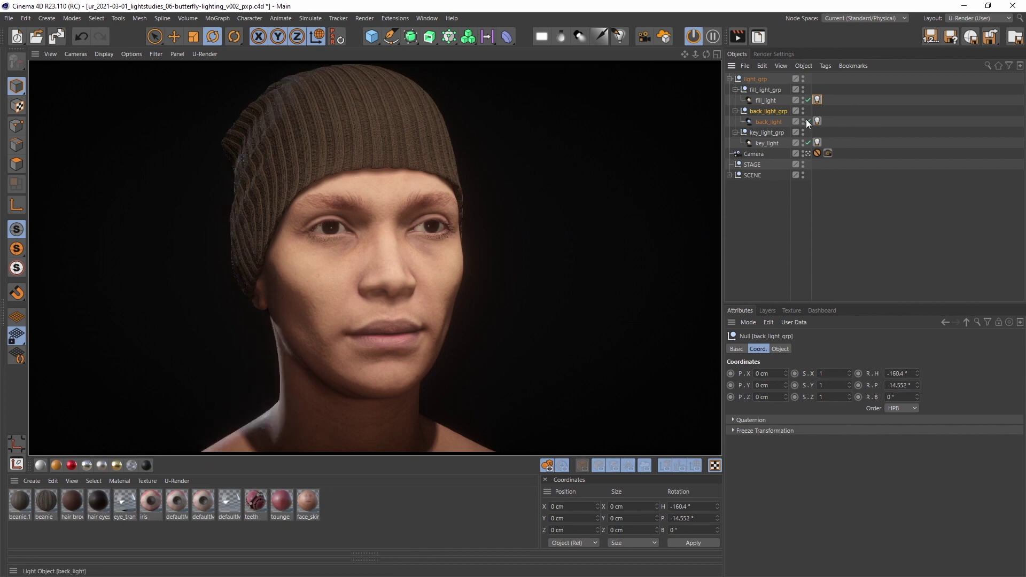